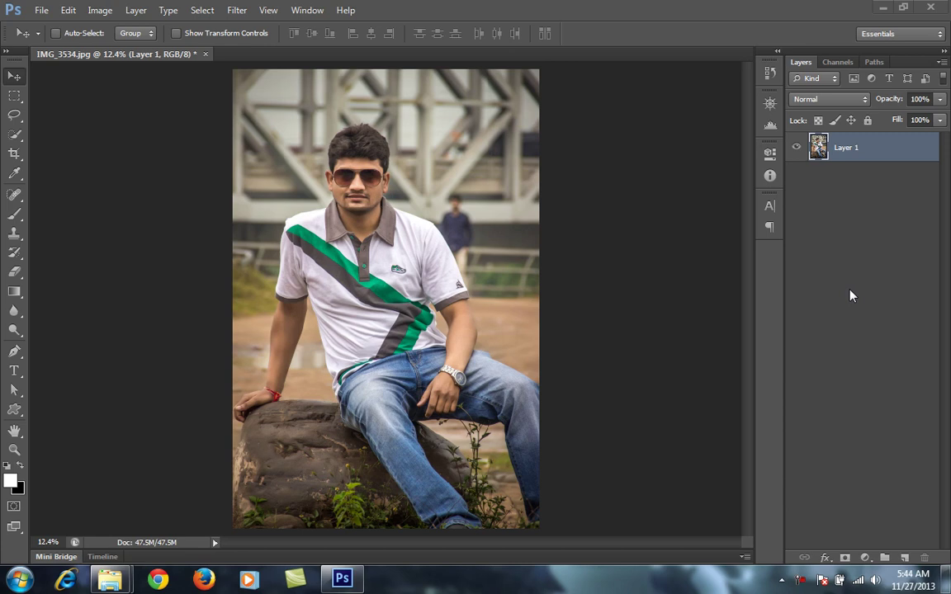
{"action": "double_click", "coordinate": [854, 155]}
{"action": "left_click", "coordinate": [843, 203]}
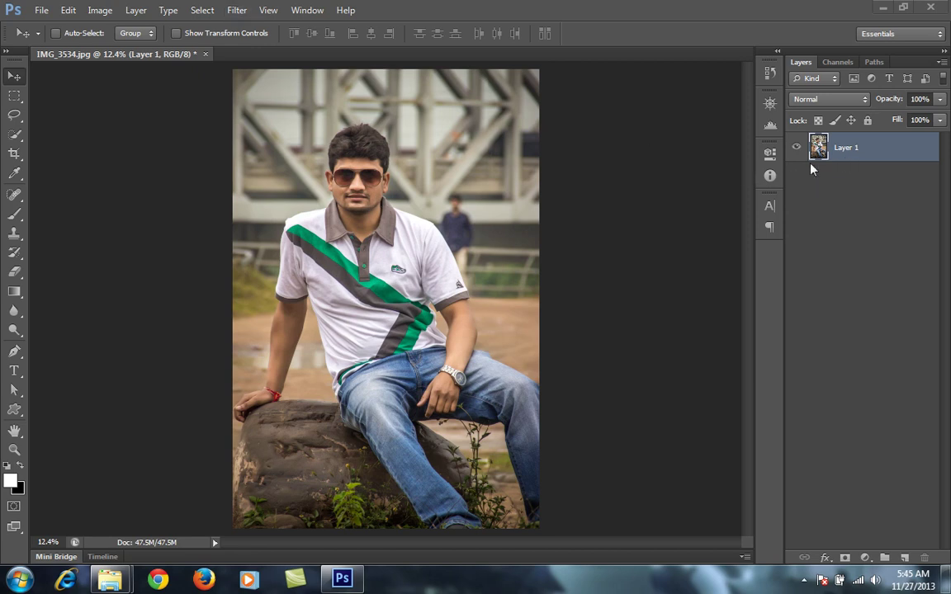
- Apply the Imagenomic Portraiture filter to Layer 1 with the Smoothing: Medium setting
{"action": "left_click", "coordinate": [236, 11]}
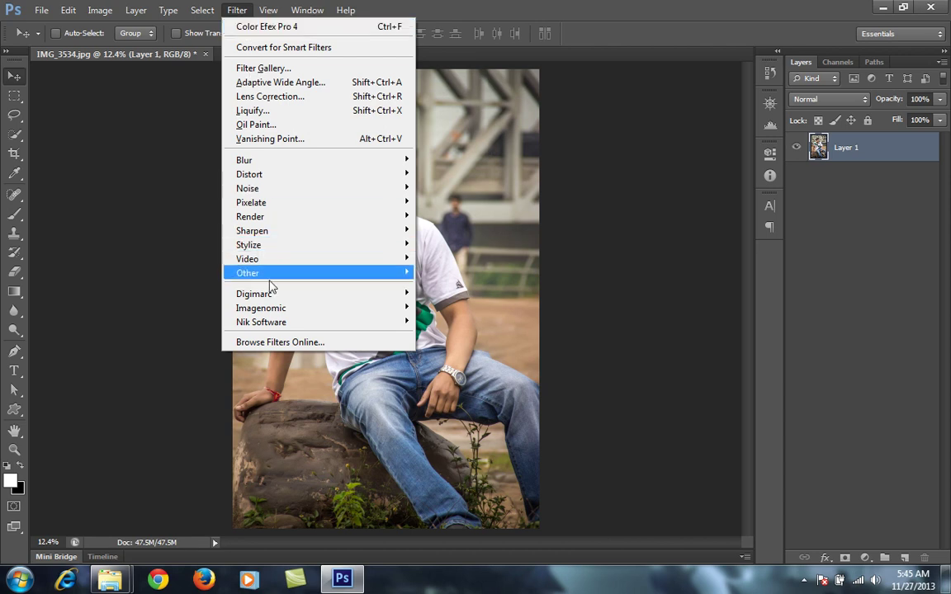
{"action": "mouse_move", "coordinate": [280, 311]}
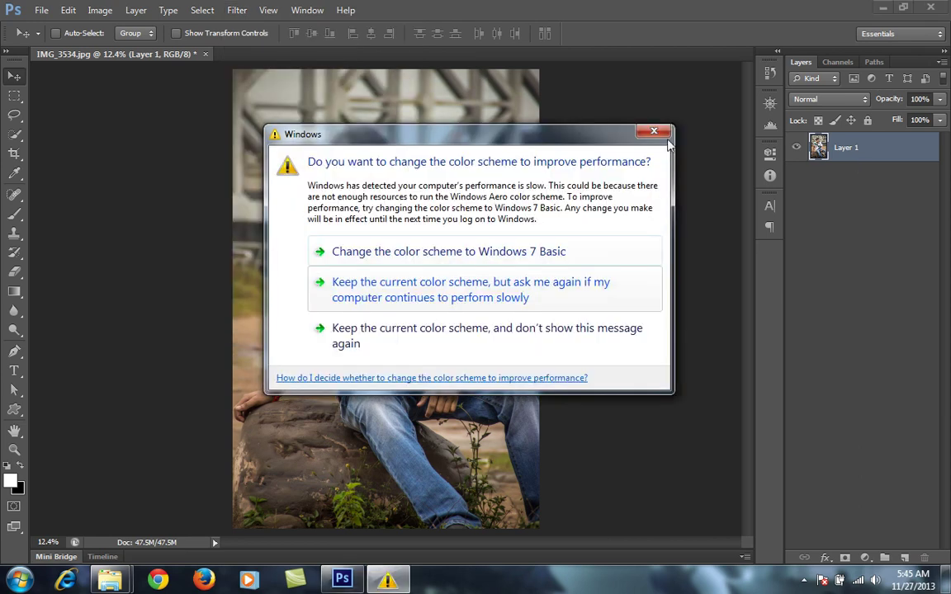
{"action": "left_click", "coordinate": [653, 131]}
{"action": "left_click", "coordinate": [237, 10]}
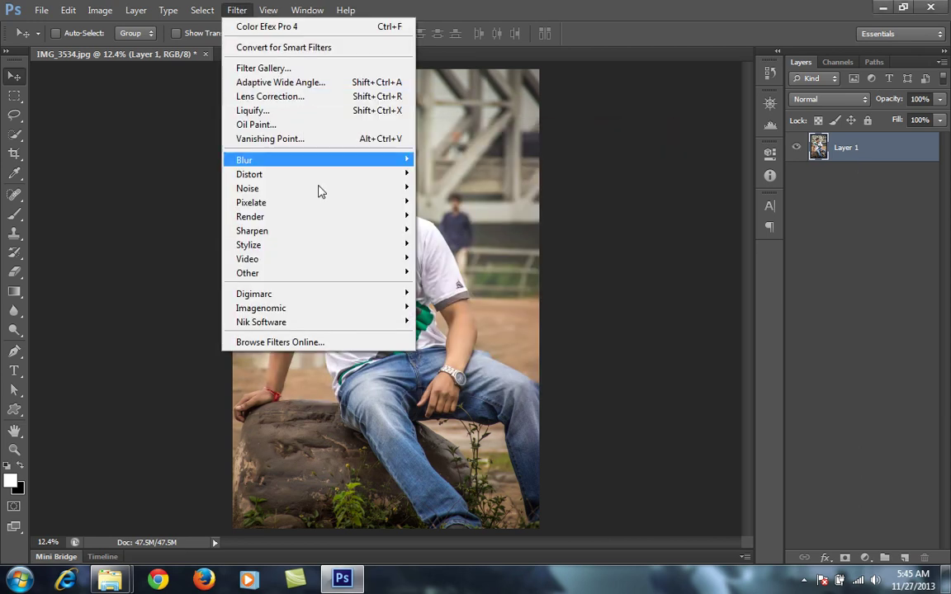
{"action": "mouse_move", "coordinate": [365, 312]}
{"action": "left_click", "coordinate": [449, 308]}
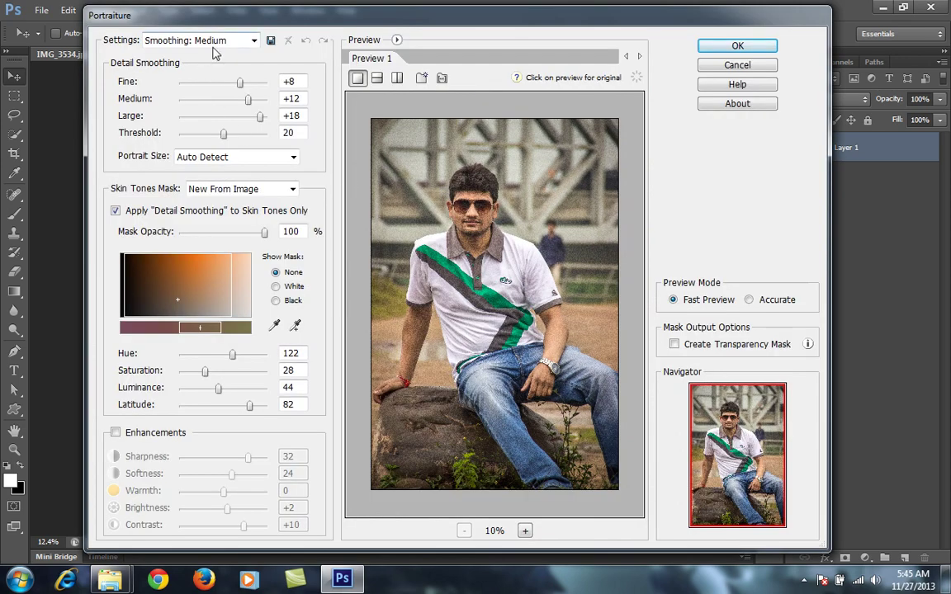
{"action": "left_click", "coordinate": [737, 47]}
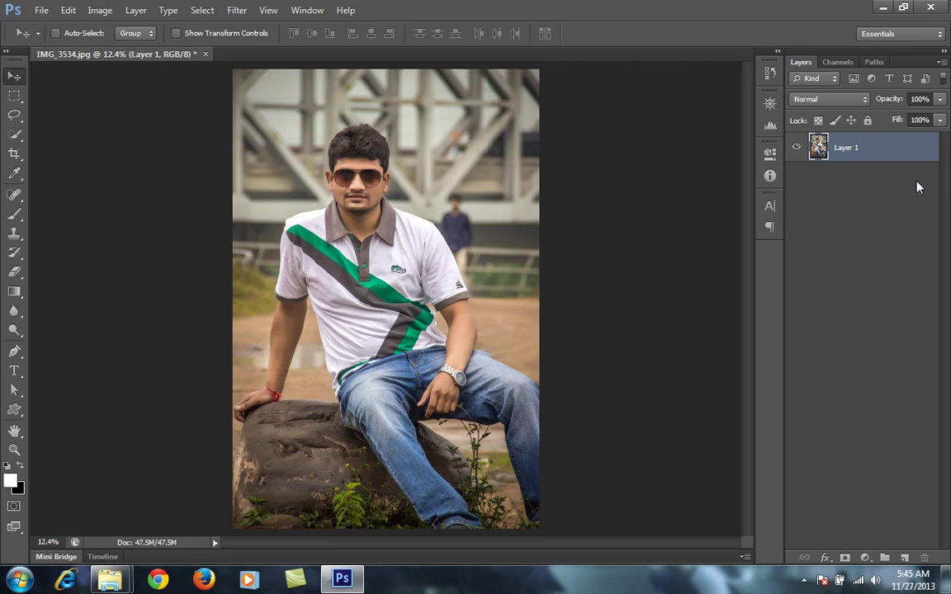
- Open Layer 1 in the Nik Software Color Efex Pro 4 filter
{"action": "left_click", "coordinate": [236, 11]}
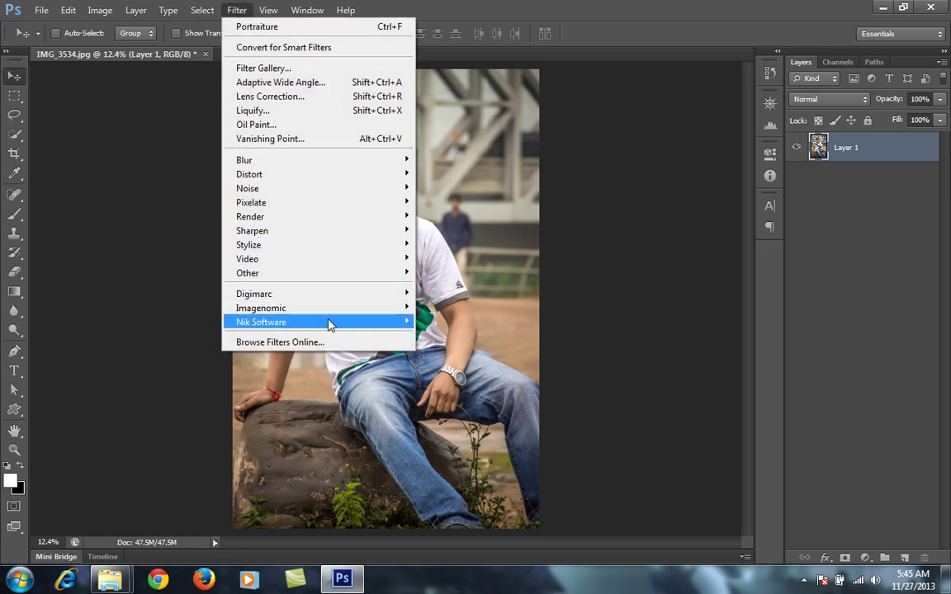
{"action": "mouse_move", "coordinate": [330, 324]}
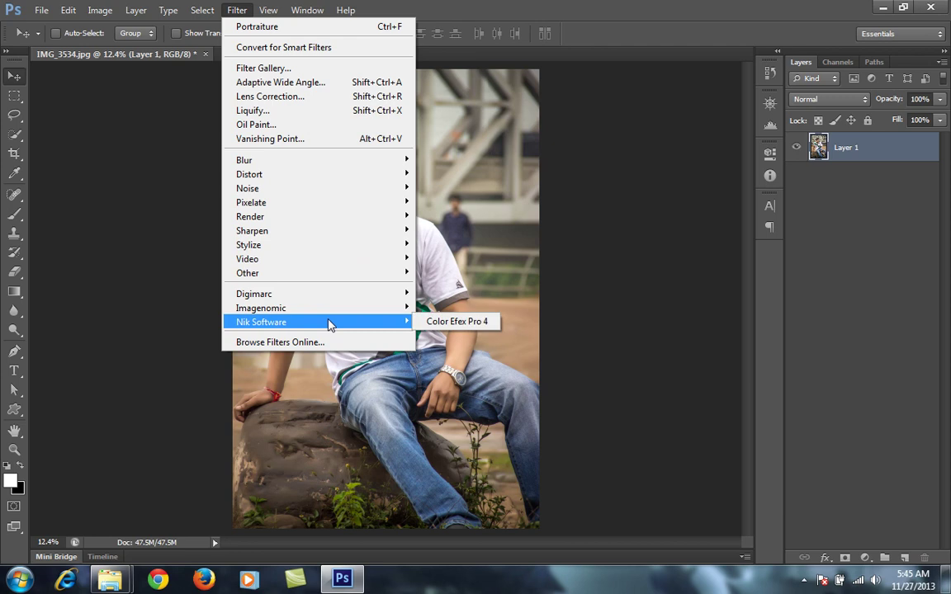
{"action": "left_click", "coordinate": [486, 324]}
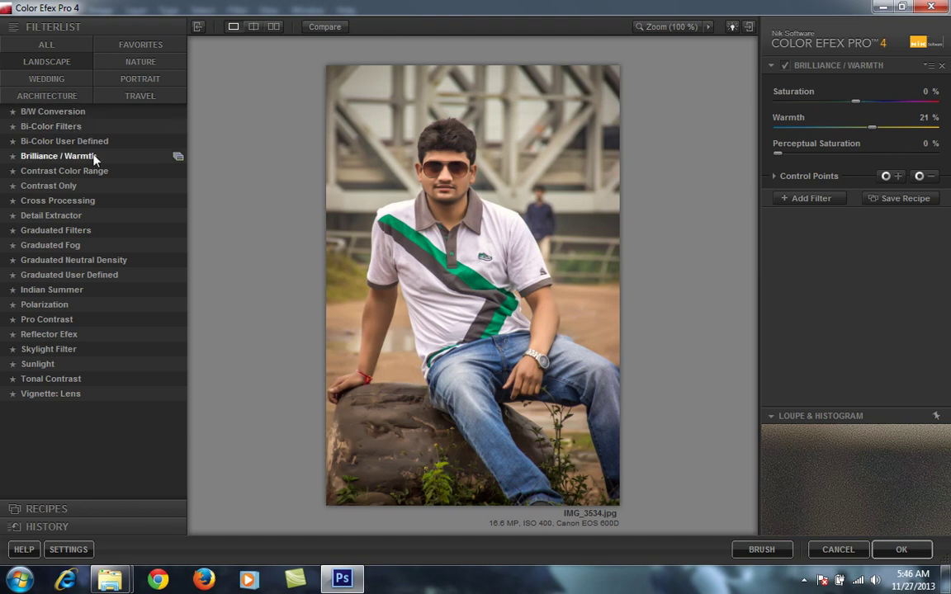
- Look through the filters in the Wedding, Architecture, Travel, Portrait, Nature and Favorites categories
{"action": "left_click", "coordinate": [64, 83]}
{"action": "left_click", "coordinate": [63, 97]}
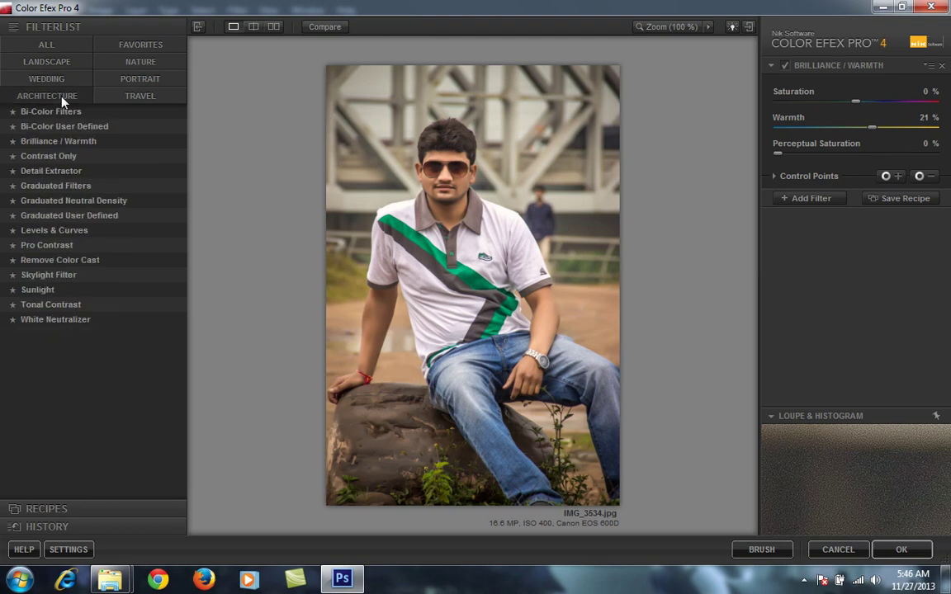
{"action": "left_click", "coordinate": [136, 99]}
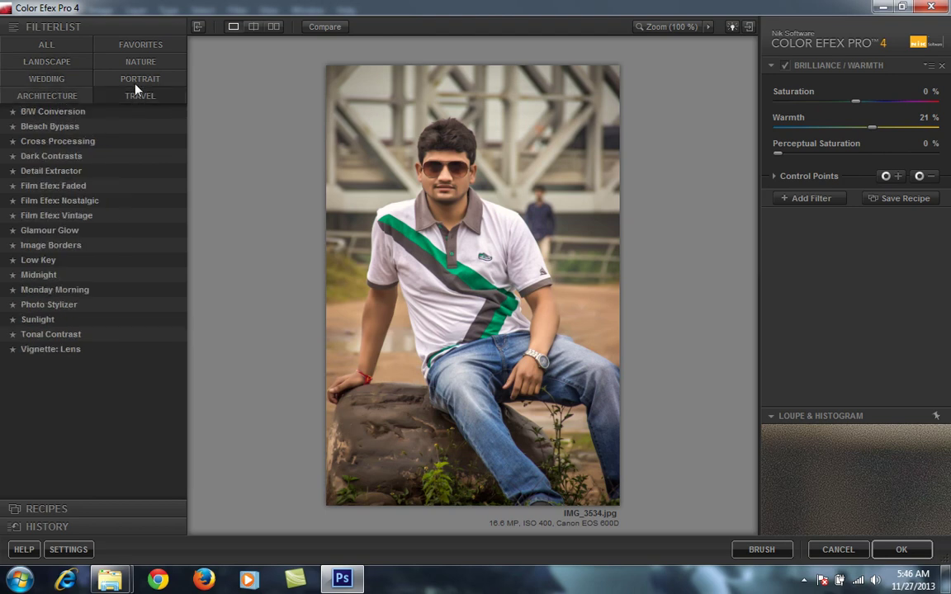
{"action": "left_click", "coordinate": [136, 81]}
{"action": "left_click", "coordinate": [136, 65]}
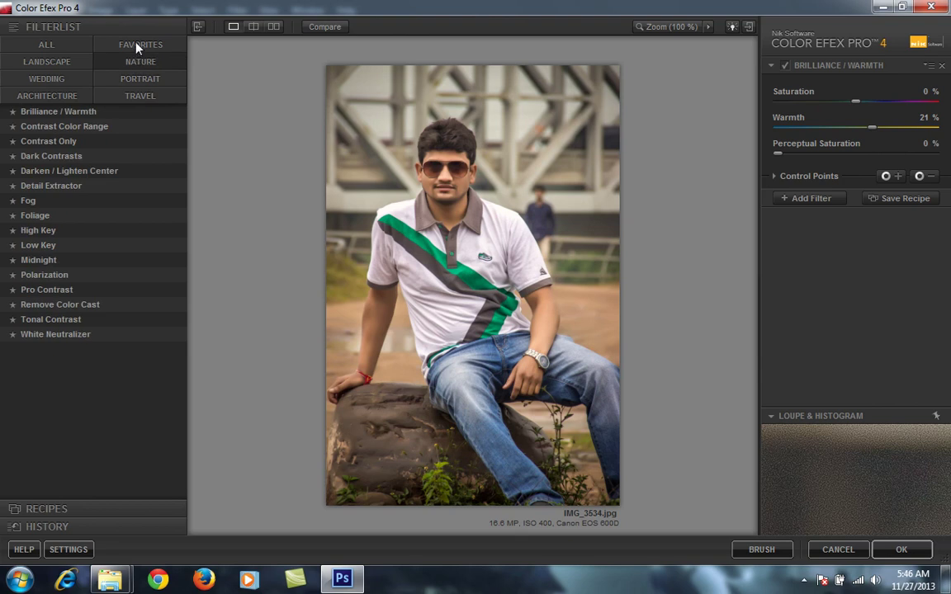
{"action": "left_click", "coordinate": [137, 48]}
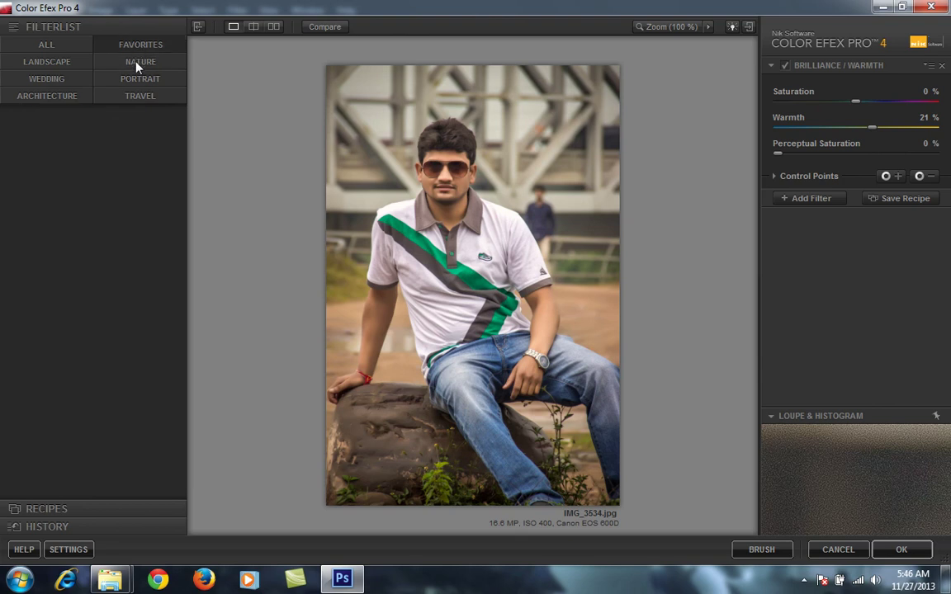
{"action": "left_click", "coordinate": [142, 78]}
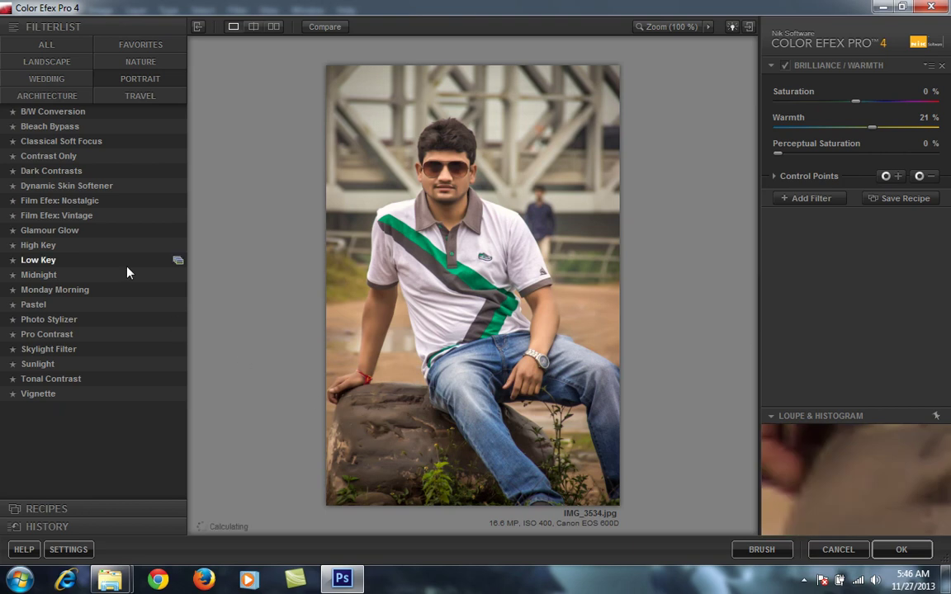
- Try the Landscape category's Detail Extractor filter with Detail Extractor at 30%, Contrast at 17% and Saturation at 17%
{"action": "left_click", "coordinate": [30, 59]}
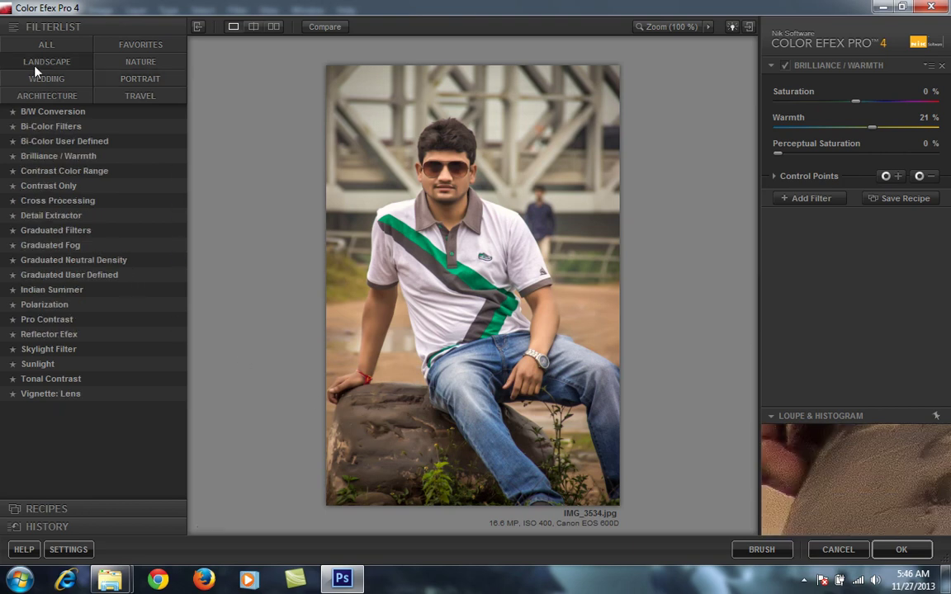
{"action": "left_click", "coordinate": [26, 218]}
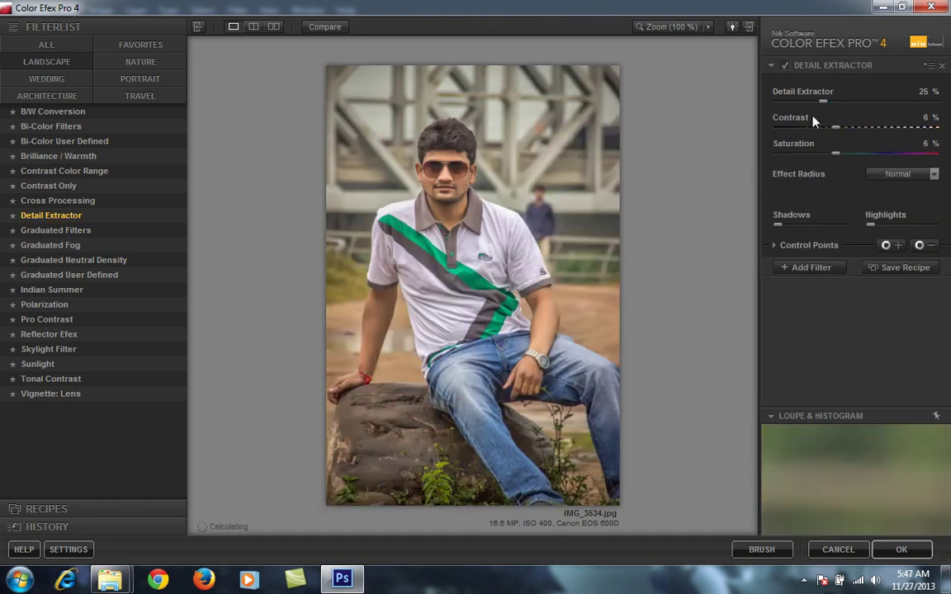
{"action": "left_click", "coordinate": [786, 71]}
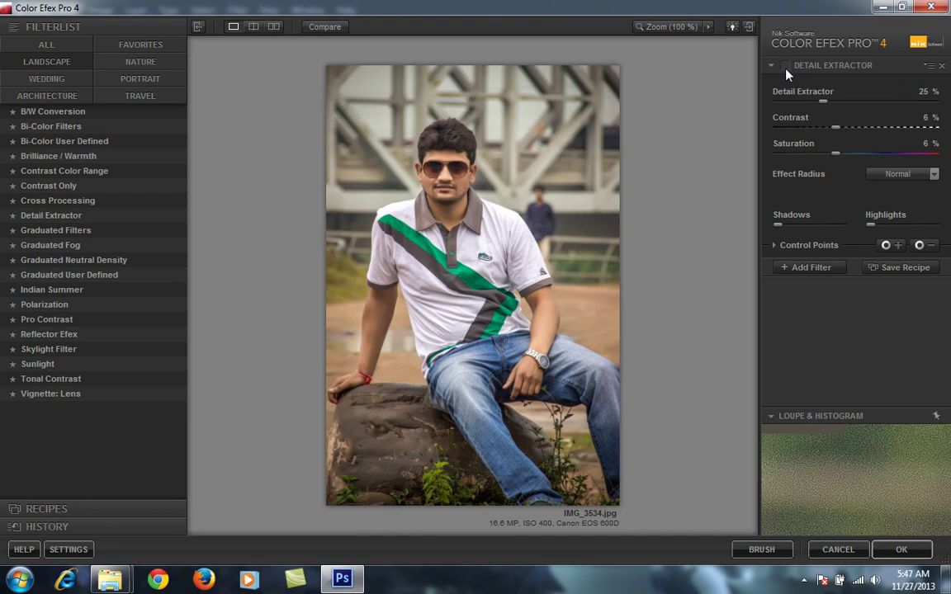
{"action": "left_click", "coordinate": [784, 67]}
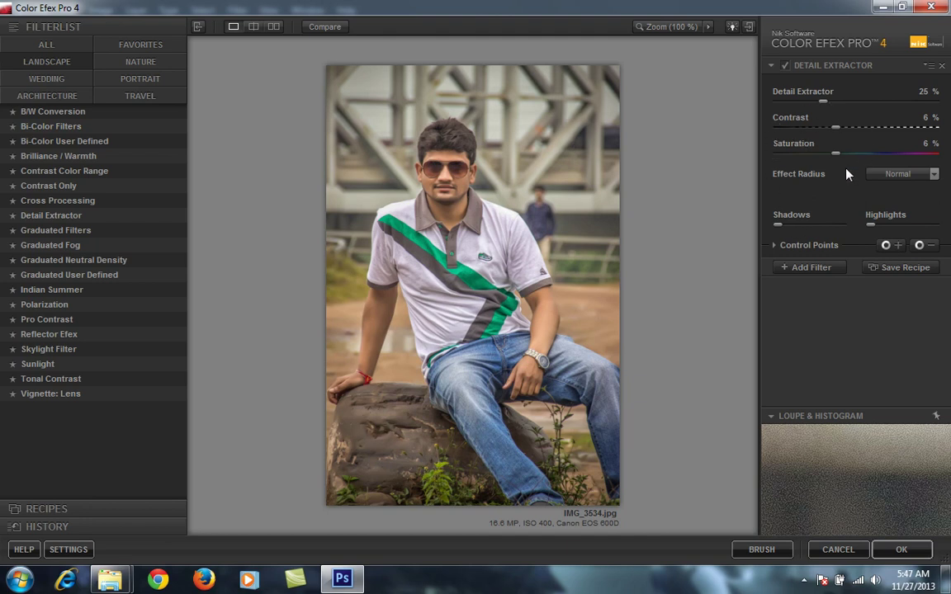
{"action": "left_click_drag", "start_coordinate": [838, 159], "coordinate": [850, 133]}
{"action": "left_click_drag", "start_coordinate": [835, 104], "coordinate": [836, 105]}
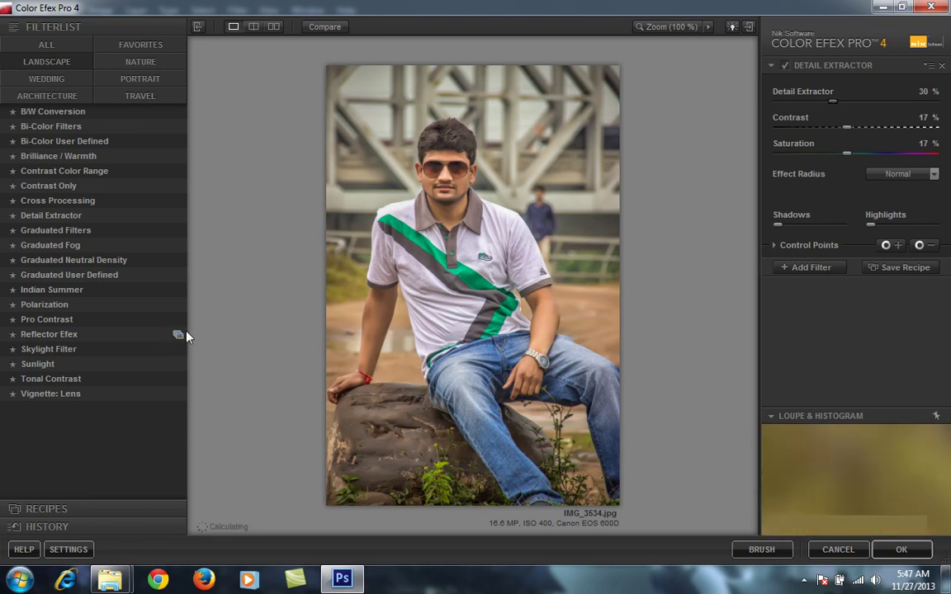
- Use the Indian Summer filter on the photo with Method 2
{"action": "left_click", "coordinate": [71, 297]}
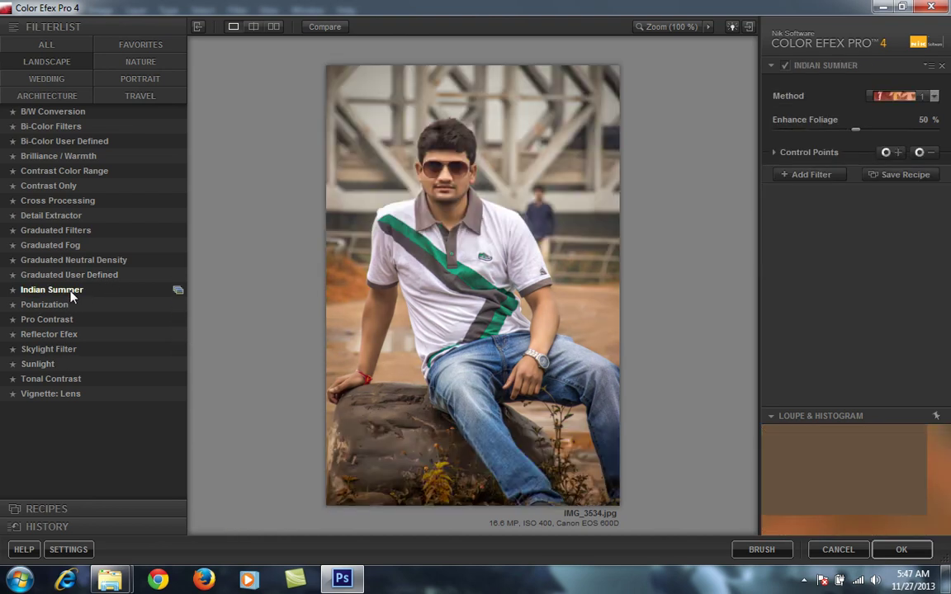
{"action": "left_click", "coordinate": [933, 95]}
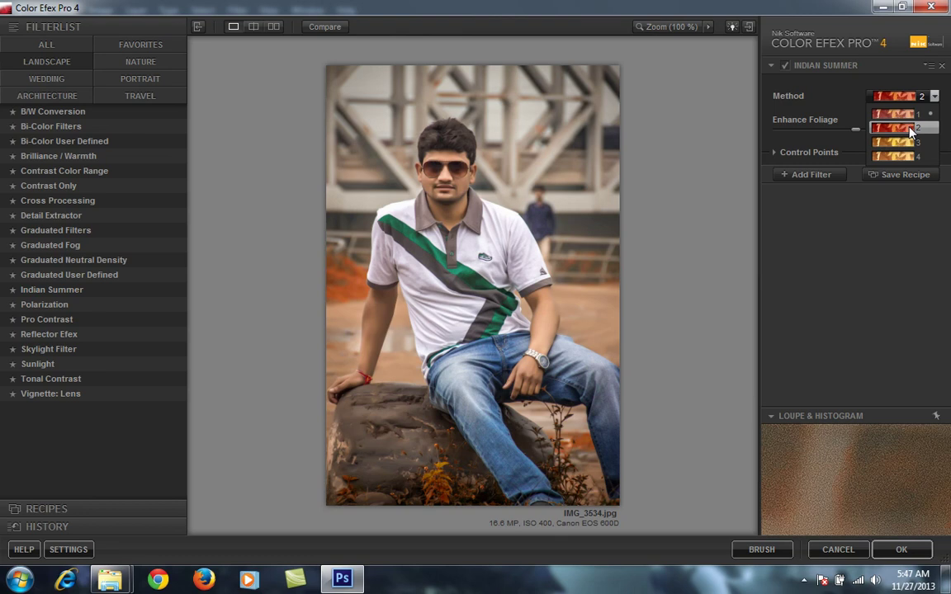
{"action": "left_click", "coordinate": [911, 129]}
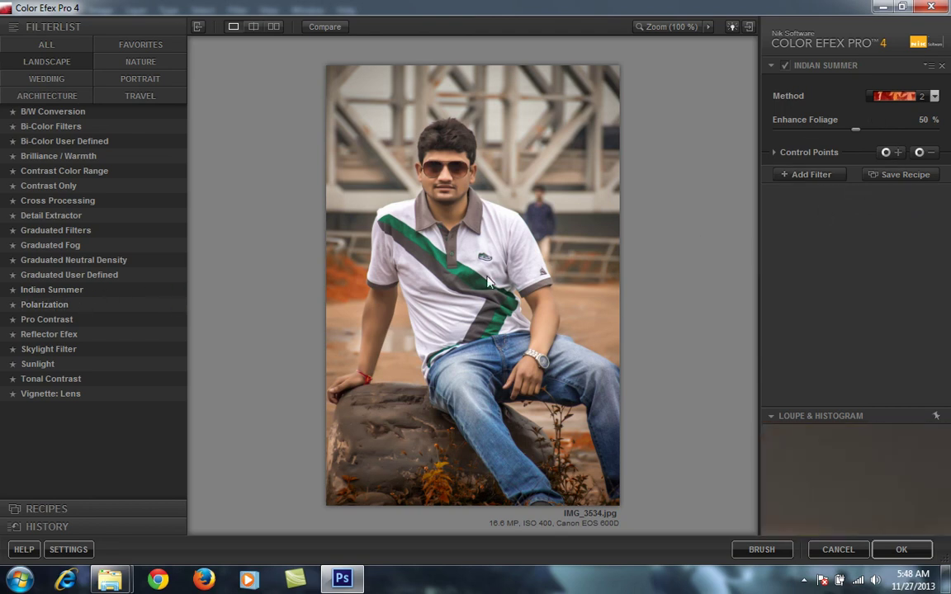
- Stack a Detail Extractor filter with its default values on Indian Summer and add another empty filter slot
{"action": "left_click", "coordinate": [820, 177]}
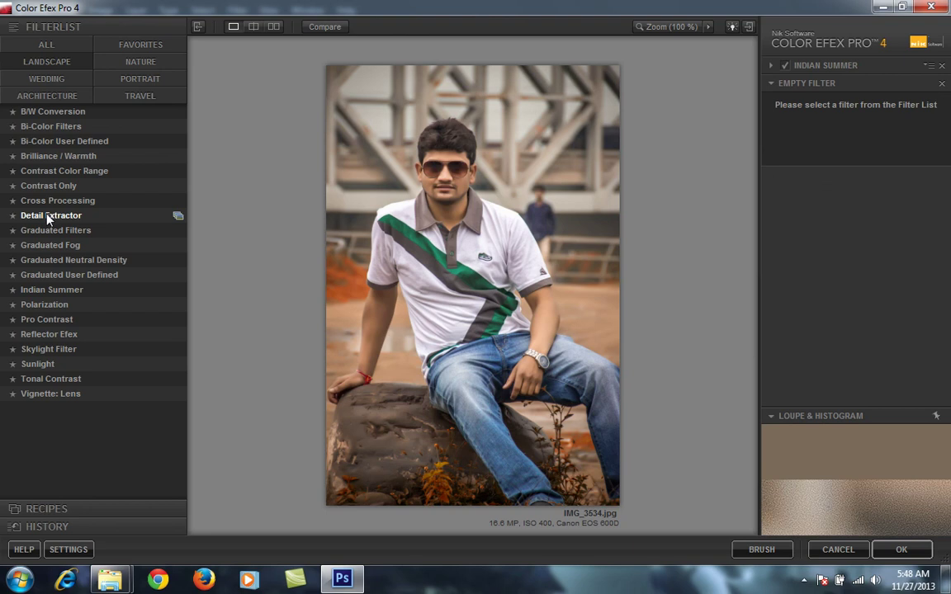
{"action": "left_click", "coordinate": [47, 217]}
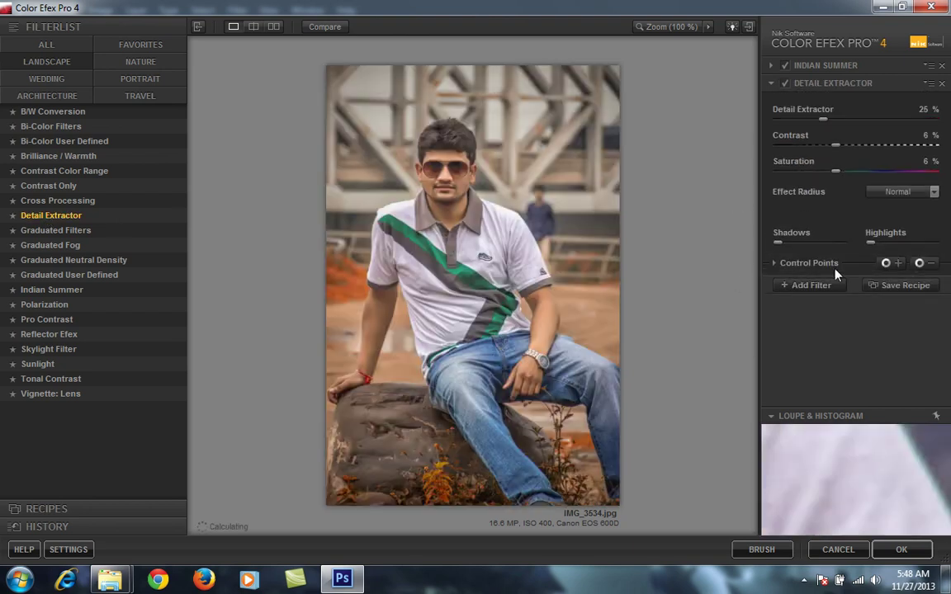
{"action": "left_click", "coordinate": [813, 285]}
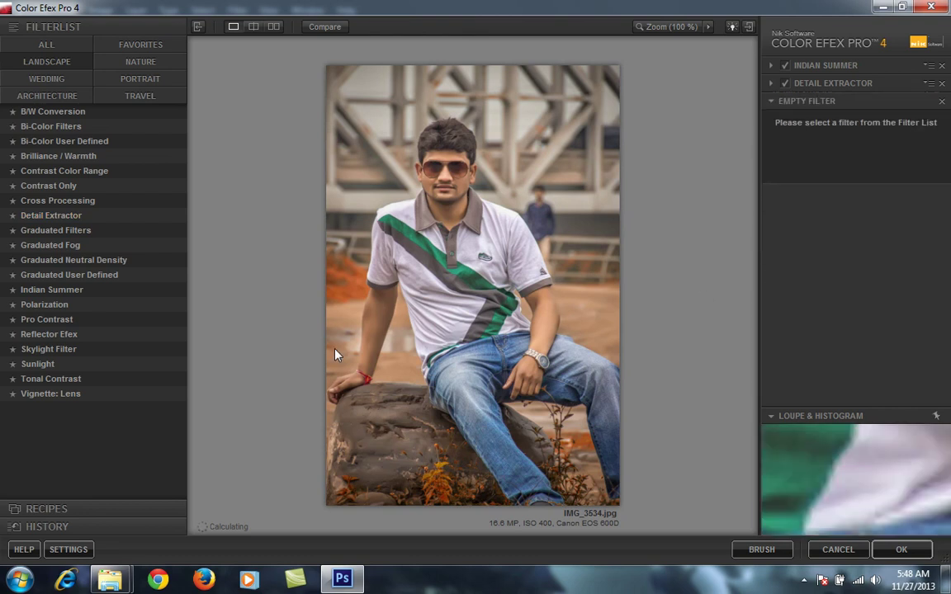
- Try the Sunlight filter in the empty slot with a reduced Light Strength
{"action": "left_click", "coordinate": [35, 364]}
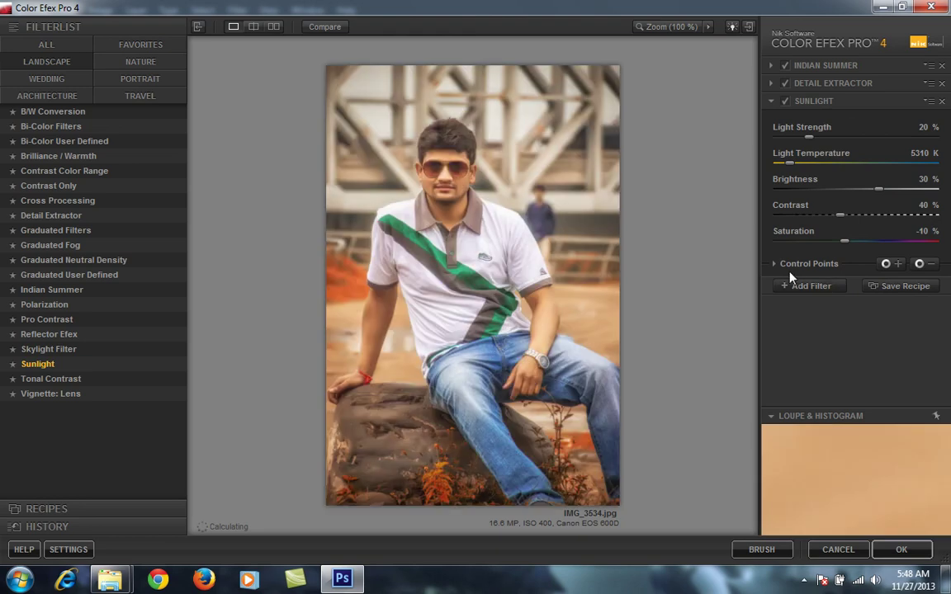
{"action": "left_click_drag", "start_coordinate": [807, 140], "coordinate": [787, 140]}
- Use Tonal Contrast as the third filter with Highlights -10%, Midtones -75% and Shadows -77%, and apply the filter stack
{"action": "left_click", "coordinate": [45, 380]}
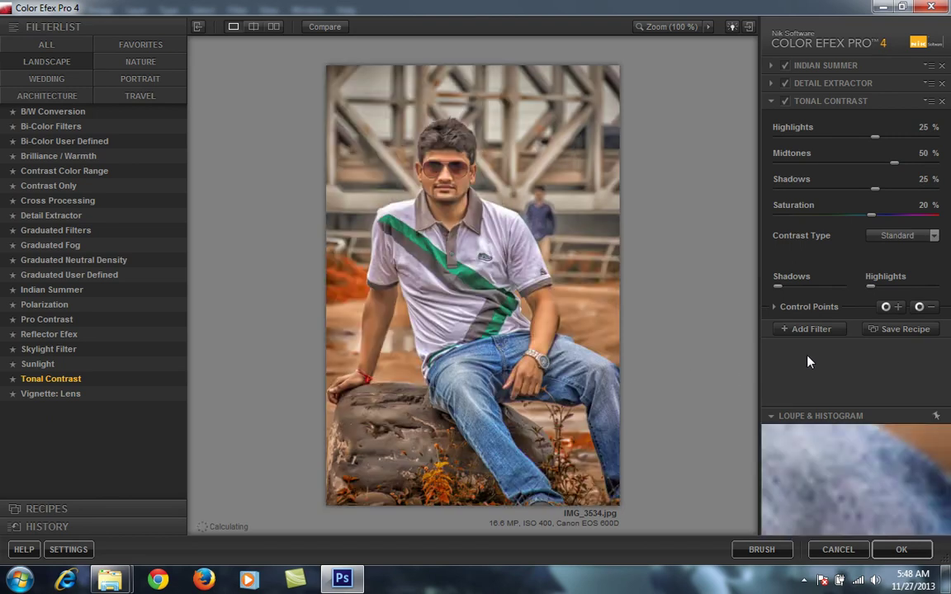
{"action": "left_click_drag", "start_coordinate": [892, 162], "coordinate": [794, 169]}
{"action": "left_click_drag", "start_coordinate": [874, 192], "coordinate": [795, 198]}
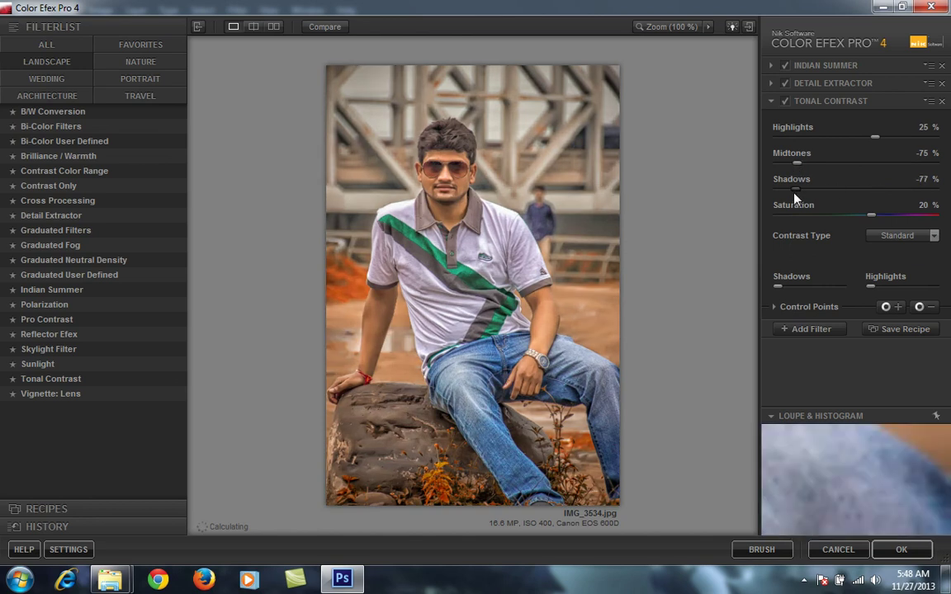
{"action": "left_click_drag", "start_coordinate": [875, 140], "coordinate": [847, 142]}
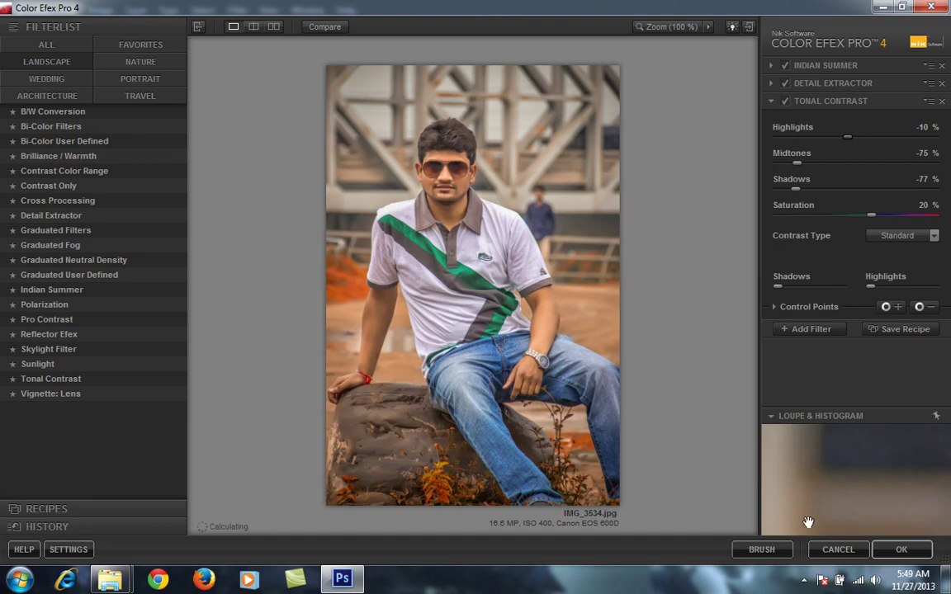
{"action": "left_click", "coordinate": [901, 550]}
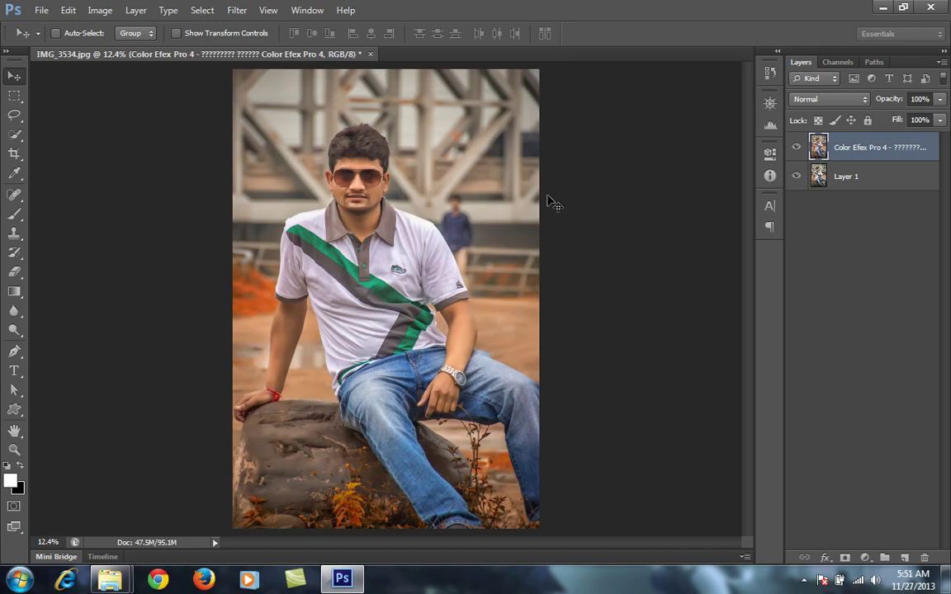
- Compare the photo with and without the Color Efex Pro 4 layer by toggling that layer's visibility
{"action": "left_click", "coordinate": [795, 150]}
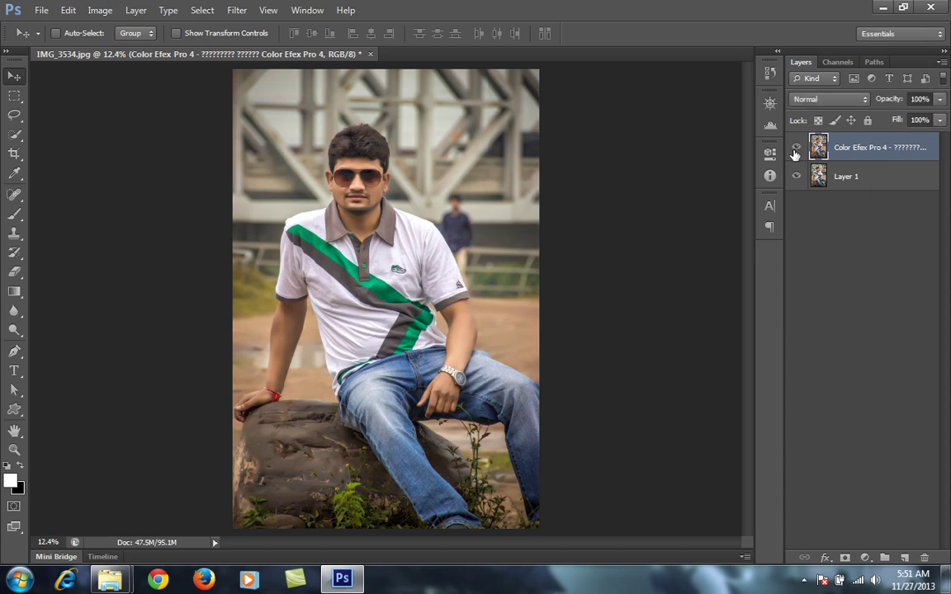
{"action": "left_click", "coordinate": [794, 150]}
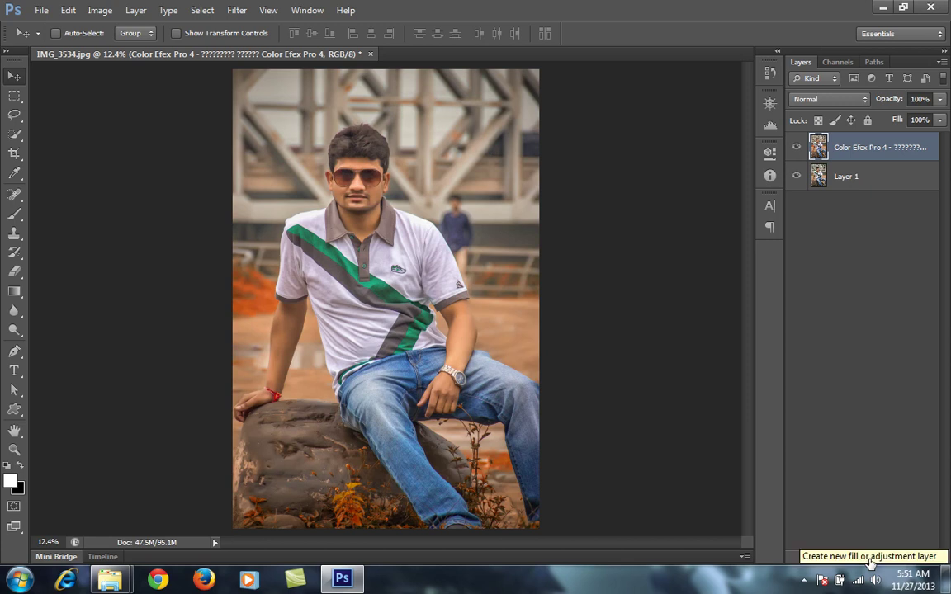
- Add a Levels adjustment layer above the Color Efex Pro 4 layer and set its white input level to 238
{"action": "left_click", "coordinate": [866, 561]}
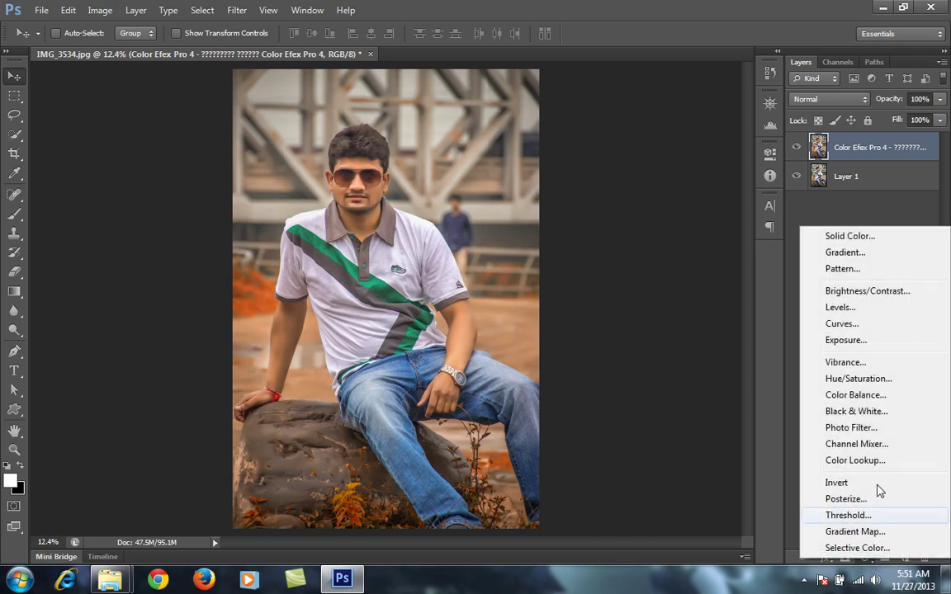
{"action": "left_click", "coordinate": [859, 314]}
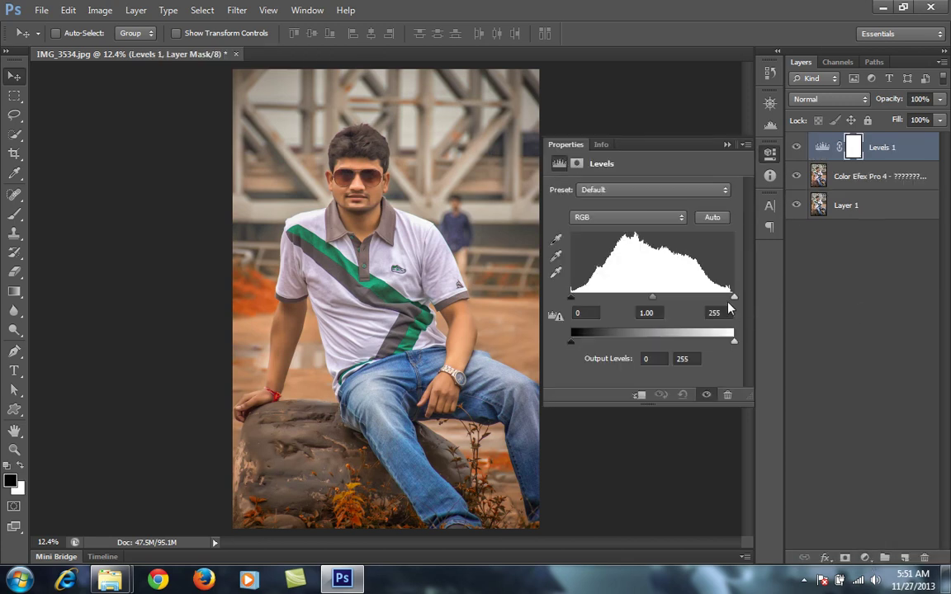
{"action": "left_click_drag", "start_coordinate": [732, 297], "coordinate": [724, 298]}
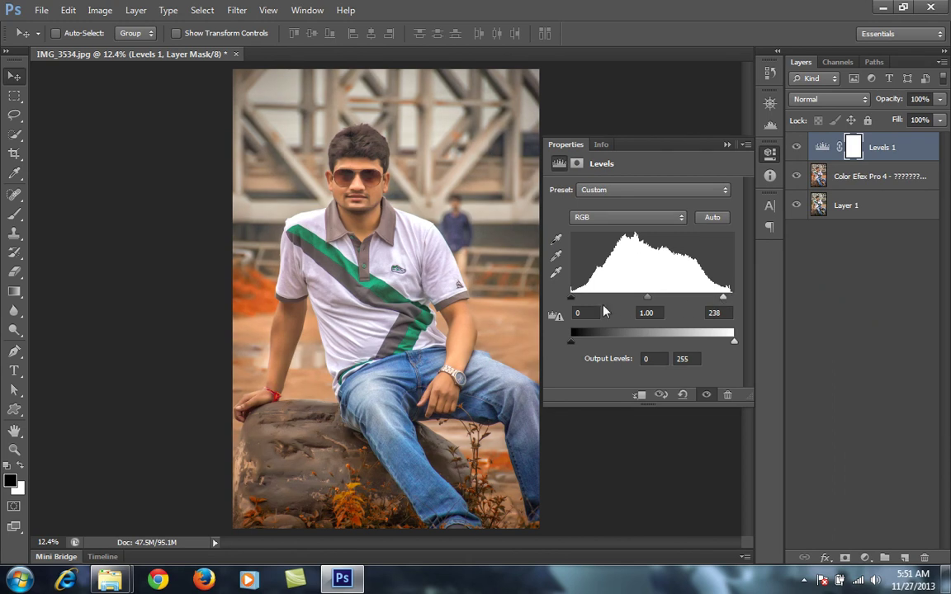
- Set the Levels adjustment's black input to 14 and white input to 234, and compare the photo with and without it
{"action": "left_click_drag", "start_coordinate": [572, 299], "coordinate": [580, 304]}
{"action": "left_click_drag", "start_coordinate": [724, 299], "coordinate": [722, 301]}
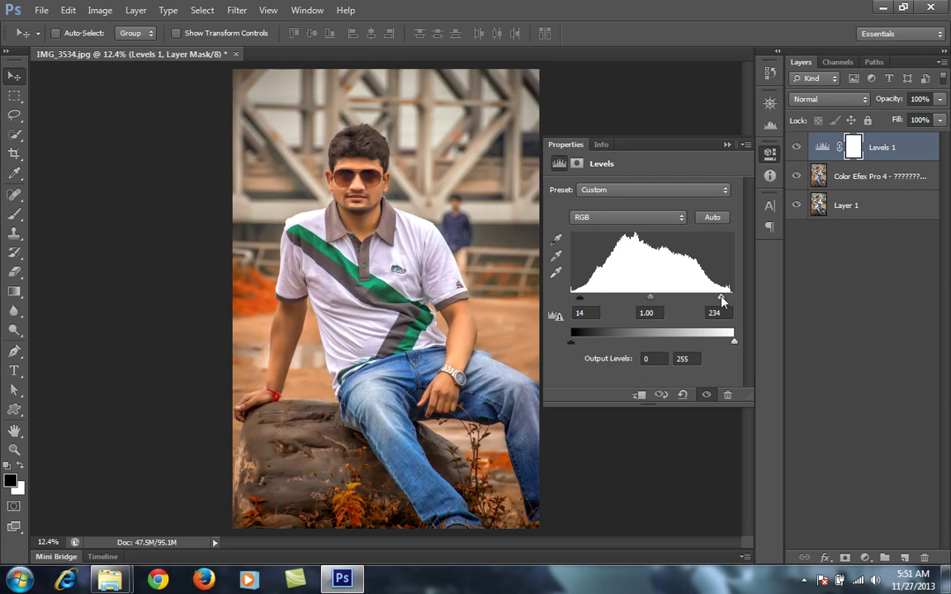
{"action": "left_click", "coordinate": [727, 146]}
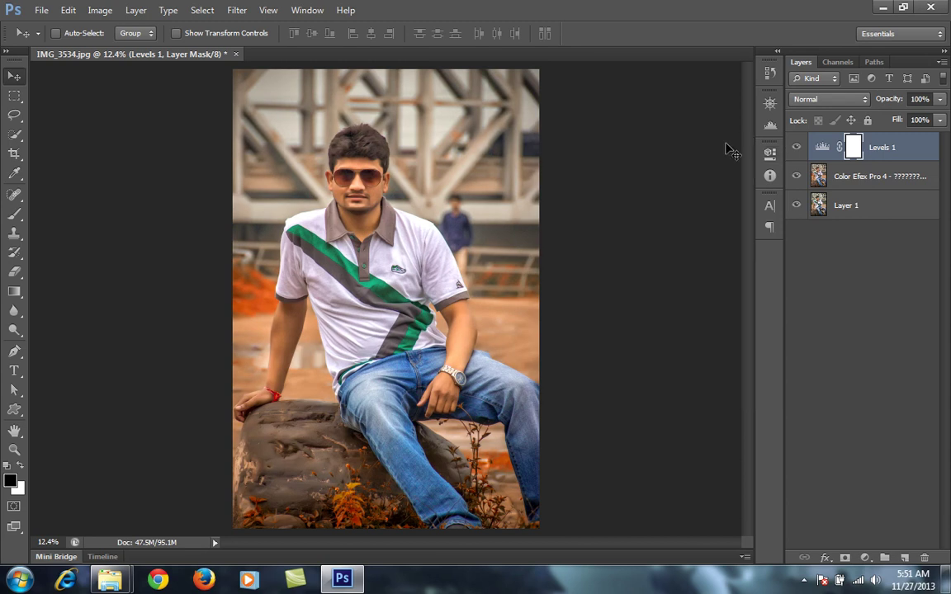
{"action": "left_click", "coordinate": [797, 149]}
{"action": "left_click", "coordinate": [797, 149]}
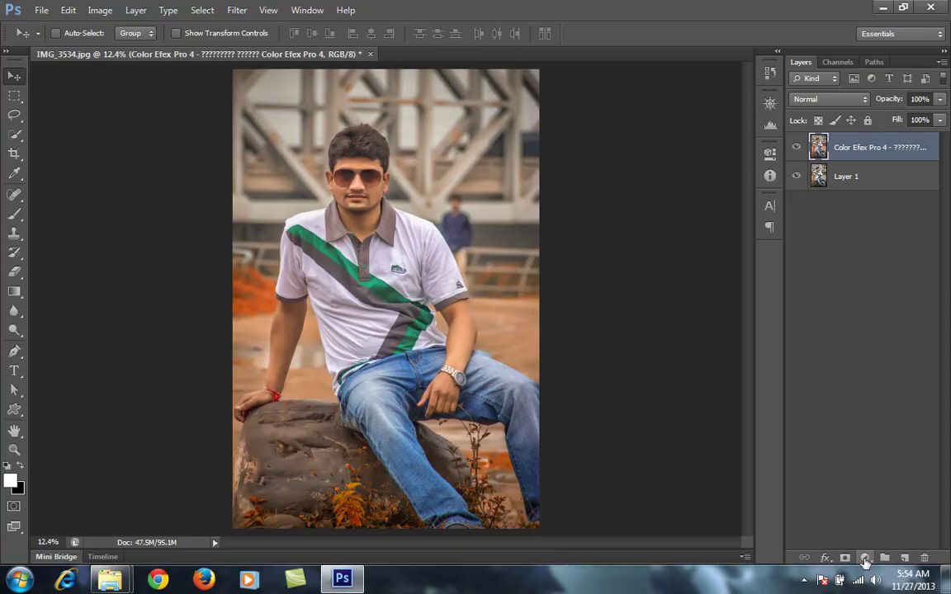
- Add a Levels adjustment layer above the Color Efex Pro 4 layer with black input 15 and white input 236
{"action": "left_click", "coordinate": [864, 558]}
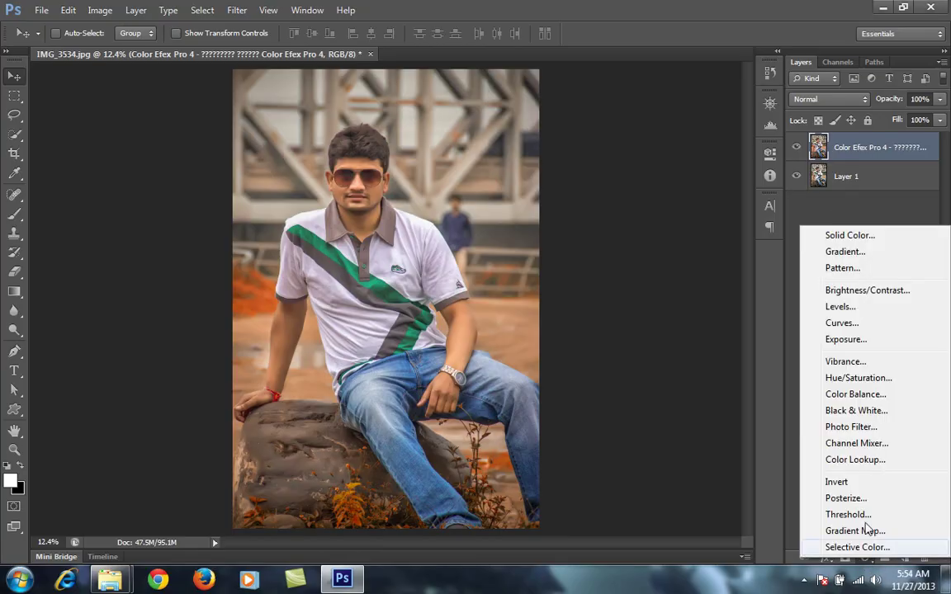
{"action": "left_click", "coordinate": [857, 309]}
{"action": "left_click_drag", "start_coordinate": [732, 297], "coordinate": [724, 298]}
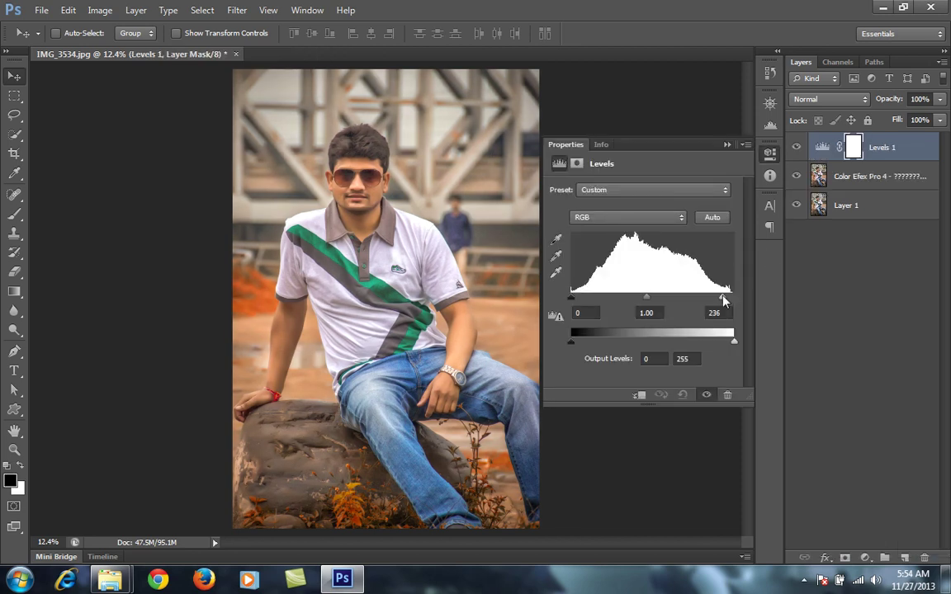
{"action": "left_click_drag", "start_coordinate": [574, 301], "coordinate": [581, 302]}
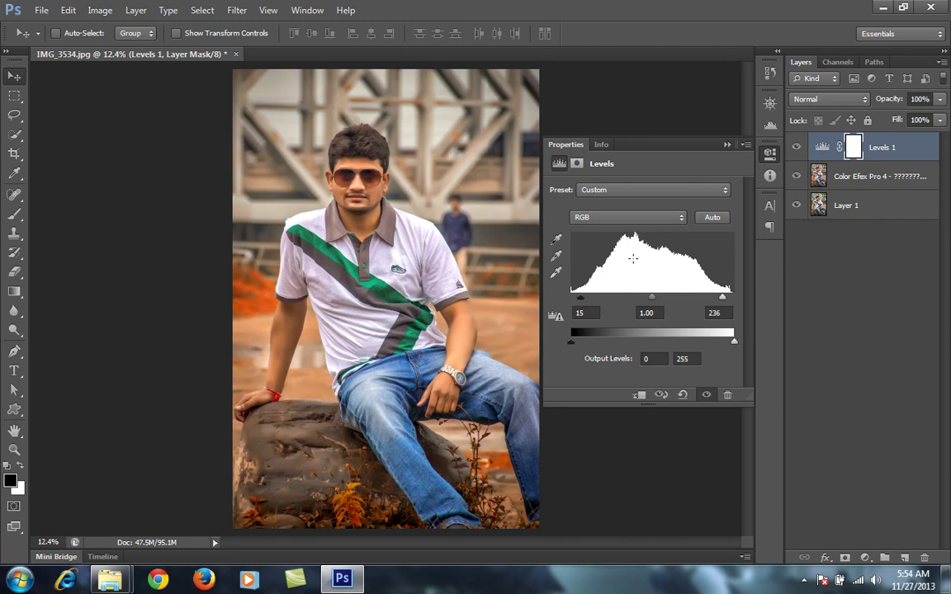
{"action": "left_click", "coordinate": [725, 146]}
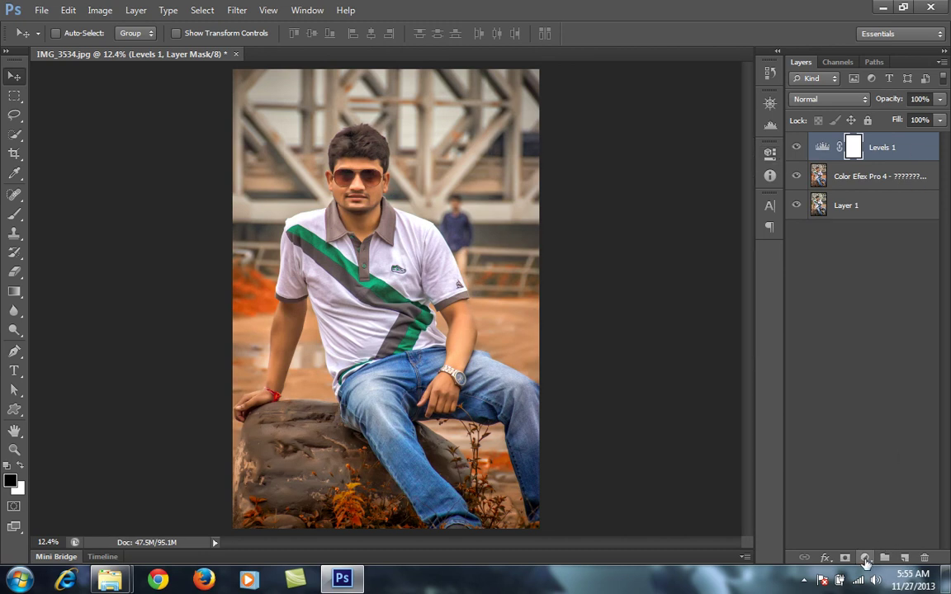
- Add a Color Balance adjustment layer above the Levels layer and shift its midtones slightly toward yellow and cyan
{"action": "left_click", "coordinate": [864, 558]}
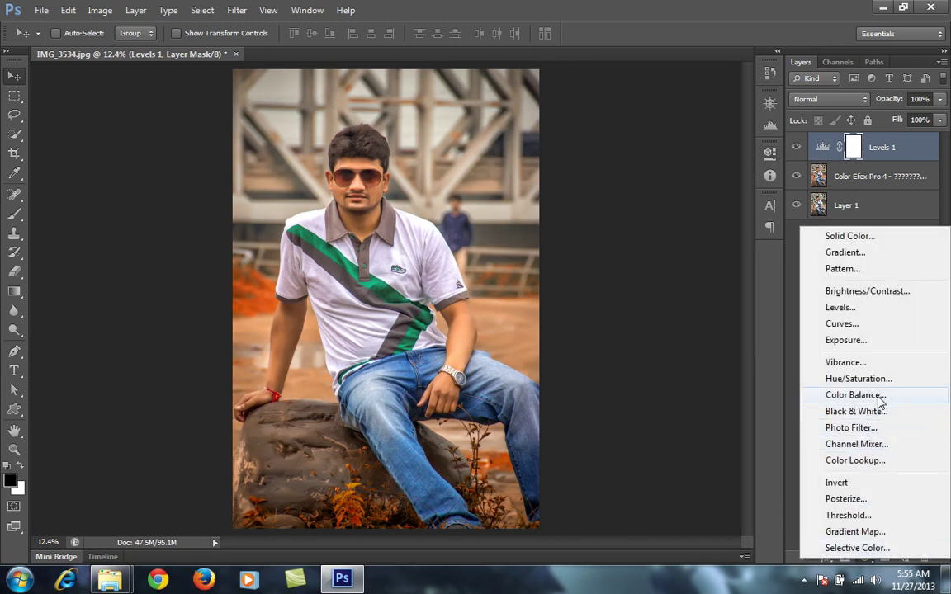
{"action": "left_click", "coordinate": [880, 396]}
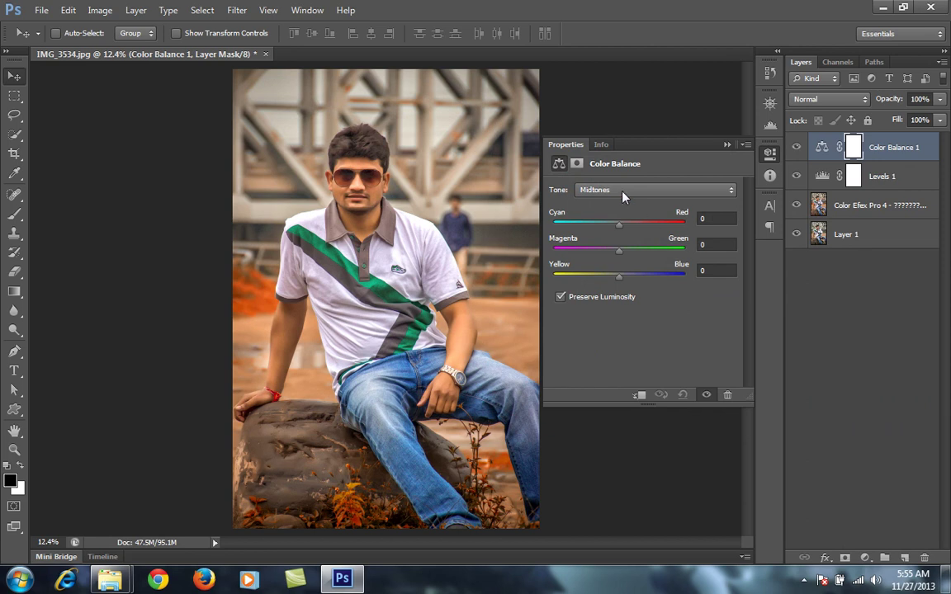
{"action": "left_click_drag", "start_coordinate": [620, 282], "coordinate": [613, 283]}
{"action": "left_click_drag", "start_coordinate": [617, 224], "coordinate": [611, 256]}
- Shift another tone range of the Color Balance layer slightly toward cyan, and compare the photo with and without the layer
{"action": "left_click", "coordinate": [624, 191]}
{"action": "left_click", "coordinate": [620, 205]}
{"action": "left_click_drag", "start_coordinate": [620, 230], "coordinate": [615, 232]}
{"action": "left_click", "coordinate": [727, 144]}
{"action": "left_click", "coordinate": [797, 148]}
{"action": "left_click", "coordinate": [799, 148]}
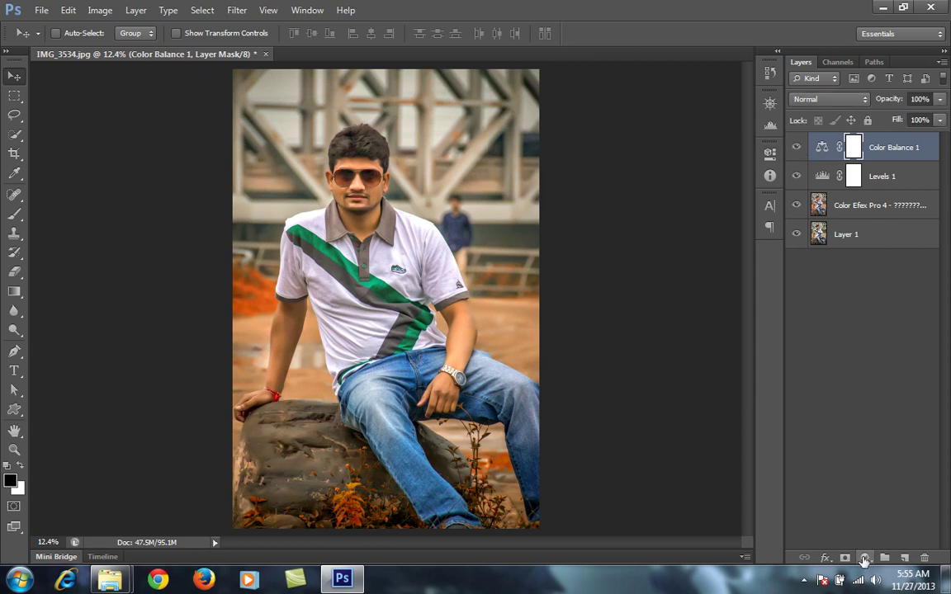
- Add a second Levels adjustment layer on top and raise its black input level to slightly above 80 for a strong darkening
{"action": "left_click", "coordinate": [864, 559]}
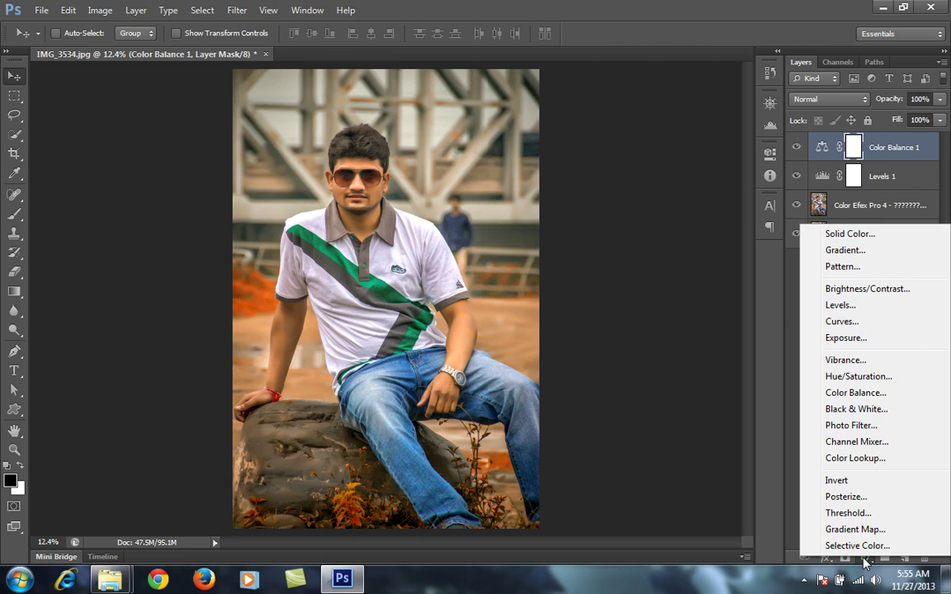
{"action": "left_click", "coordinate": [840, 305]}
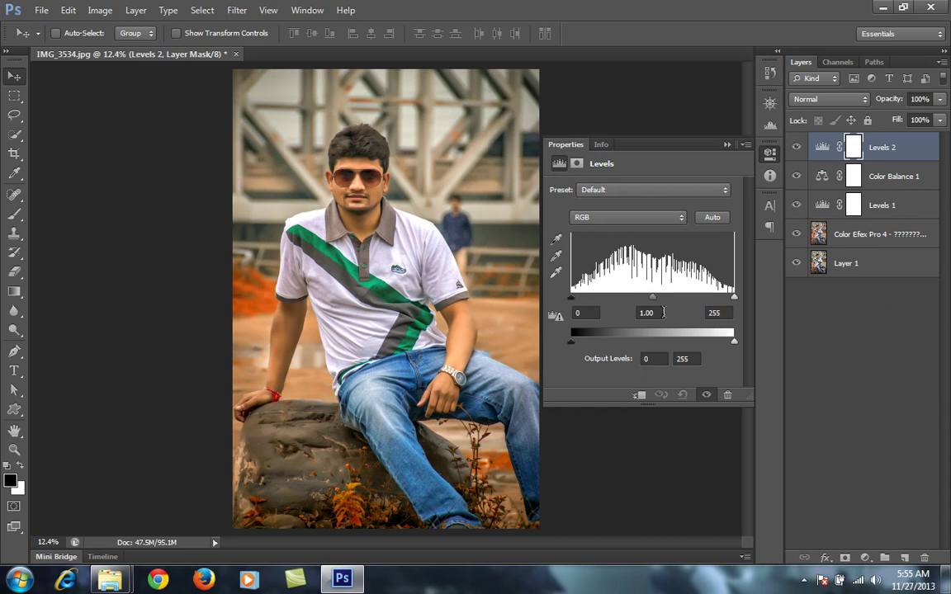
{"action": "left_click_drag", "start_coordinate": [572, 298], "coordinate": [621, 297]}
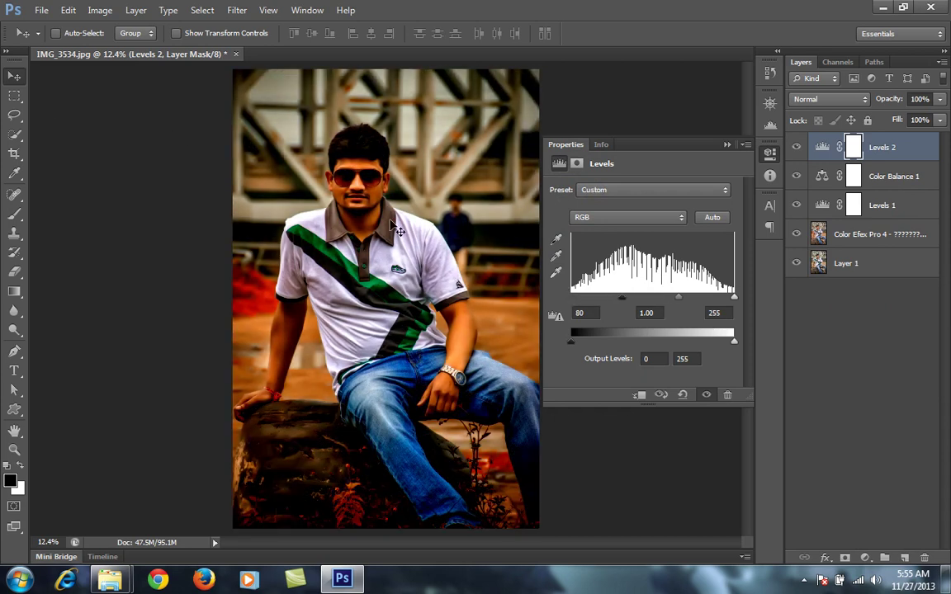
{"action": "left_click_drag", "start_coordinate": [622, 297], "coordinate": [628, 297]}
{"action": "left_click", "coordinate": [727, 144]}
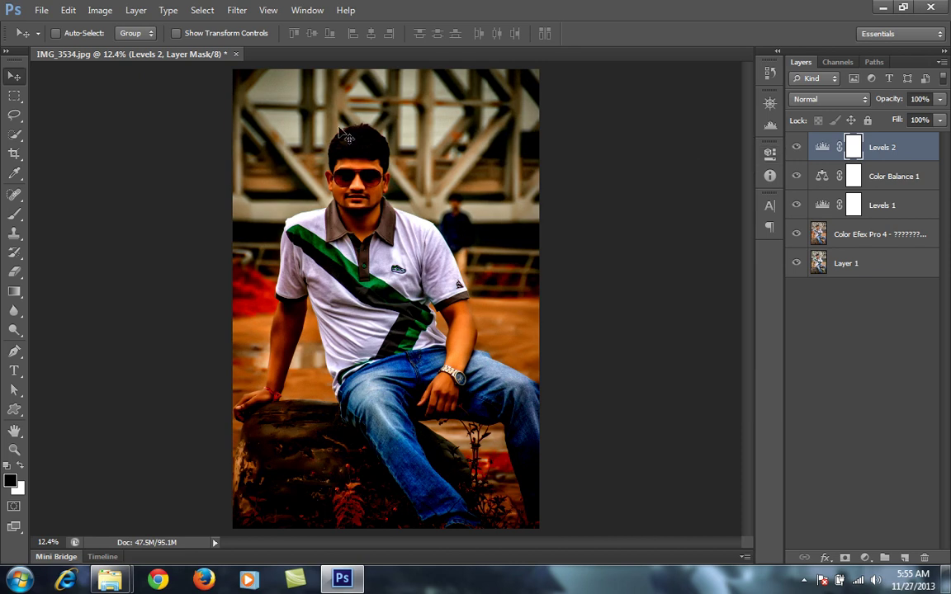
- Mask the second Levels effect off the subject by filling a rectangular selection around him with black, and deselect
{"action": "key", "text": "m"}
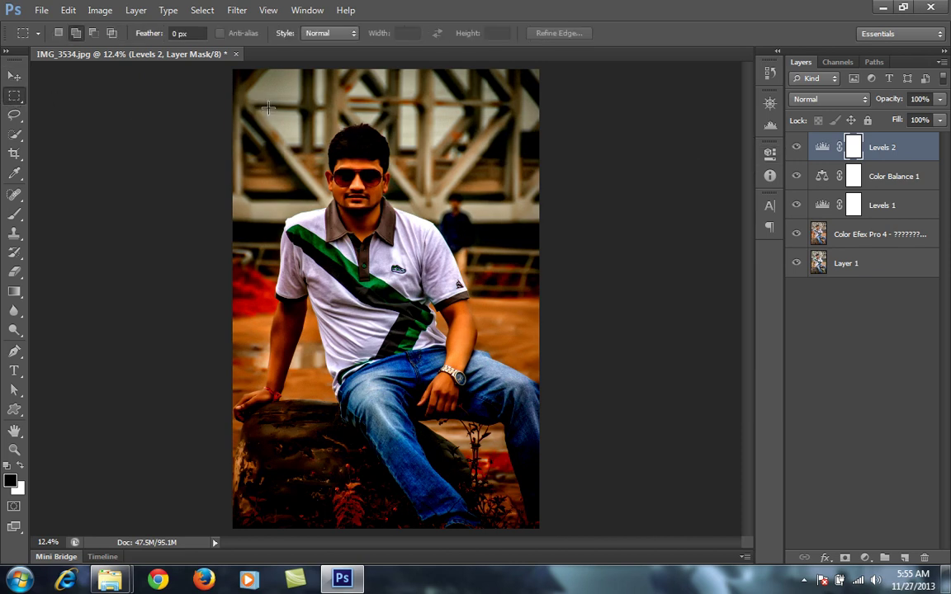
{"action": "left_click_drag", "start_coordinate": [267, 107], "coordinate": [488, 488]}
{"action": "key", "text": "alt+BackSpace"}
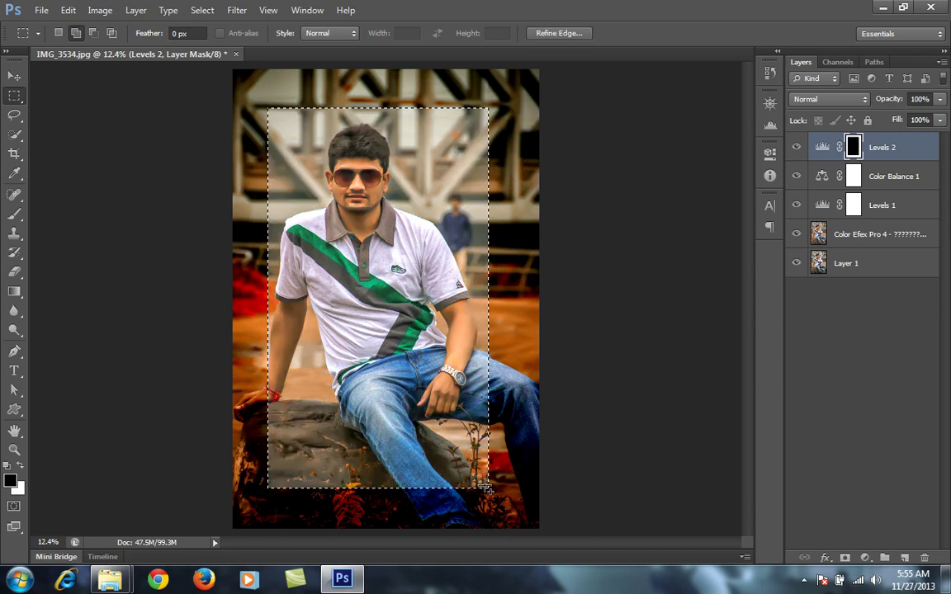
{"action": "key", "text": "ctrl+d"}
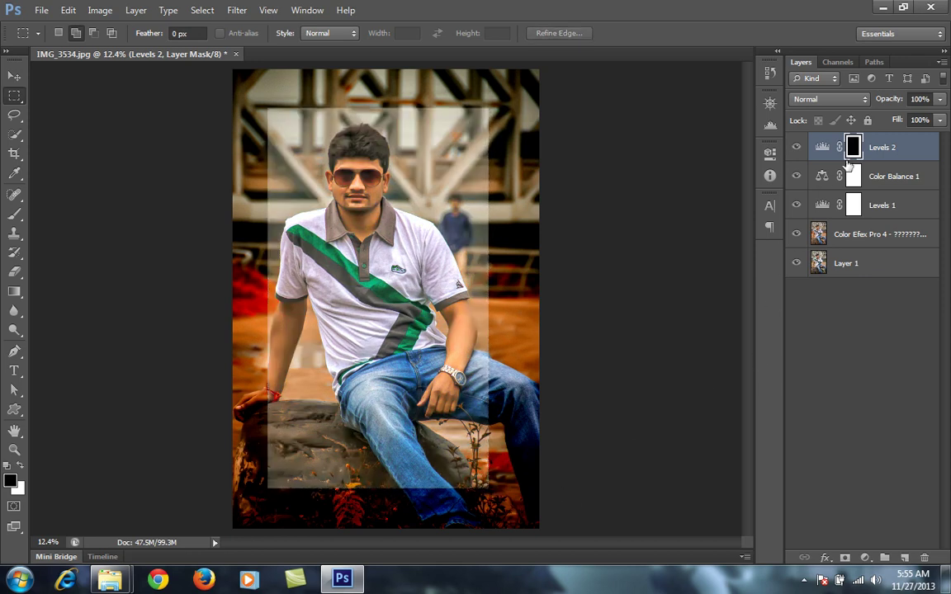
- Feather the Levels 2 layer mask by 320.5 px and lower that layer's opacity to 15%
{"action": "left_click", "coordinate": [769, 152]}
{"action": "left_click_drag", "start_coordinate": [553, 291], "coordinate": [706, 301]}
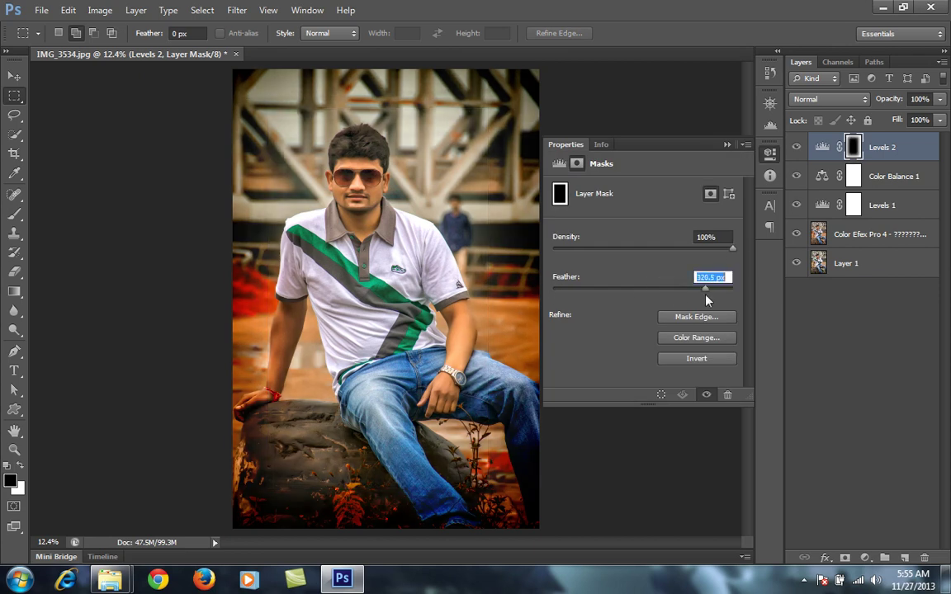
{"action": "left_click", "coordinate": [727, 145]}
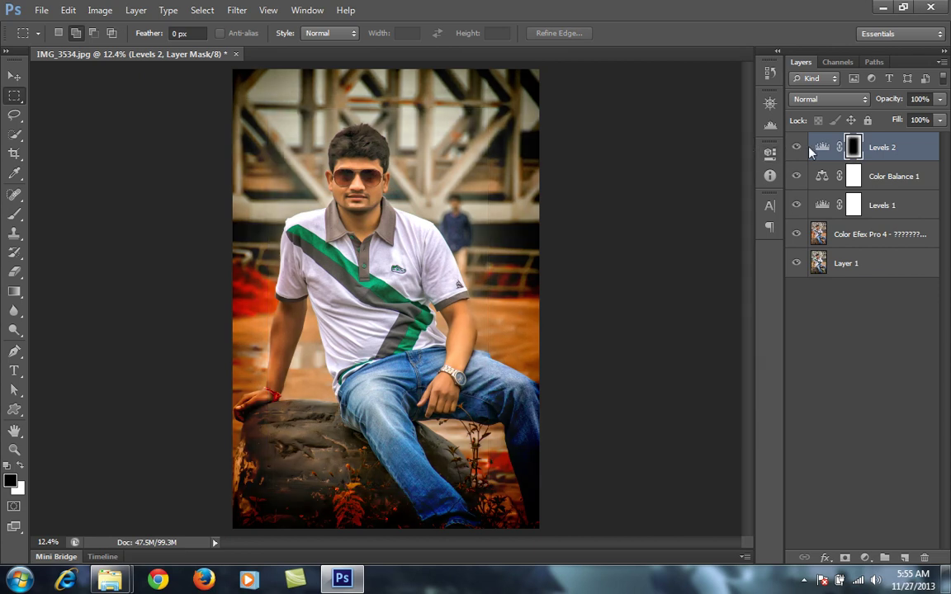
{"action": "left_click_drag", "start_coordinate": [888, 99], "coordinate": [830, 108]}
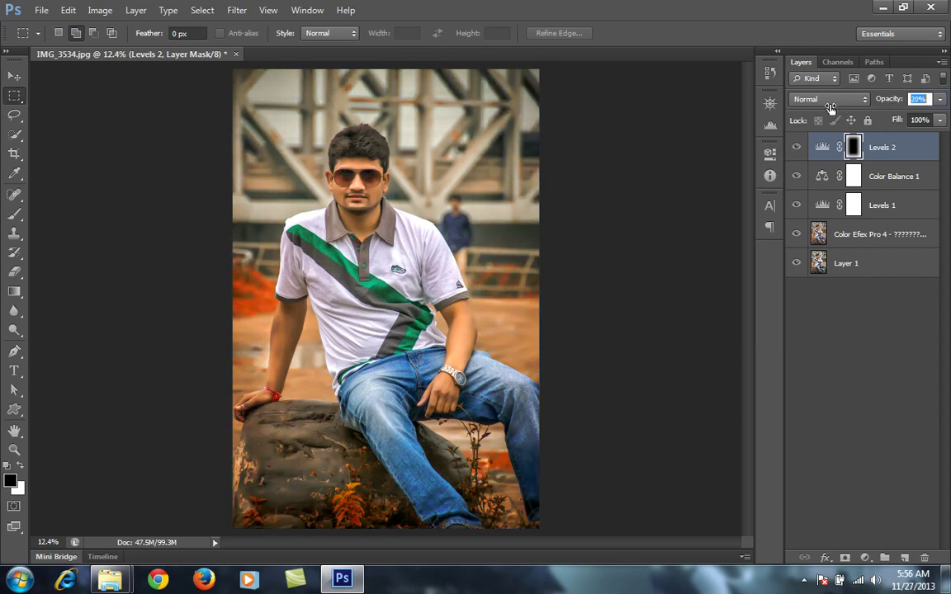
- Compare the photo with and without the vignette and the other grading layers by toggling layer visibility
{"action": "left_click", "coordinate": [795, 148]}
{"action": "left_click", "coordinate": [796, 147]}
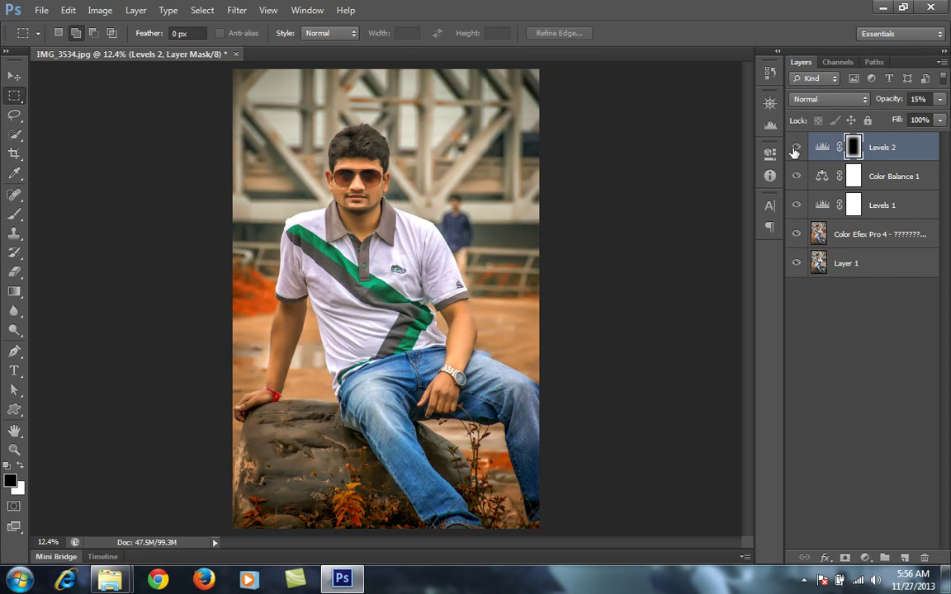
{"action": "left_click", "coordinate": [796, 148]}
{"action": "left_click", "coordinate": [795, 148]}
{"action": "left_click", "coordinate": [795, 233]}
{"action": "mouse_move", "coordinate": [796, 147]}
{"action": "left_mouse_down"}
{"action": "mouse_move", "coordinate": [800, 212]}
{"action": "mouse_move", "coordinate": [798, 155]}
{"action": "left_mouse_up"}
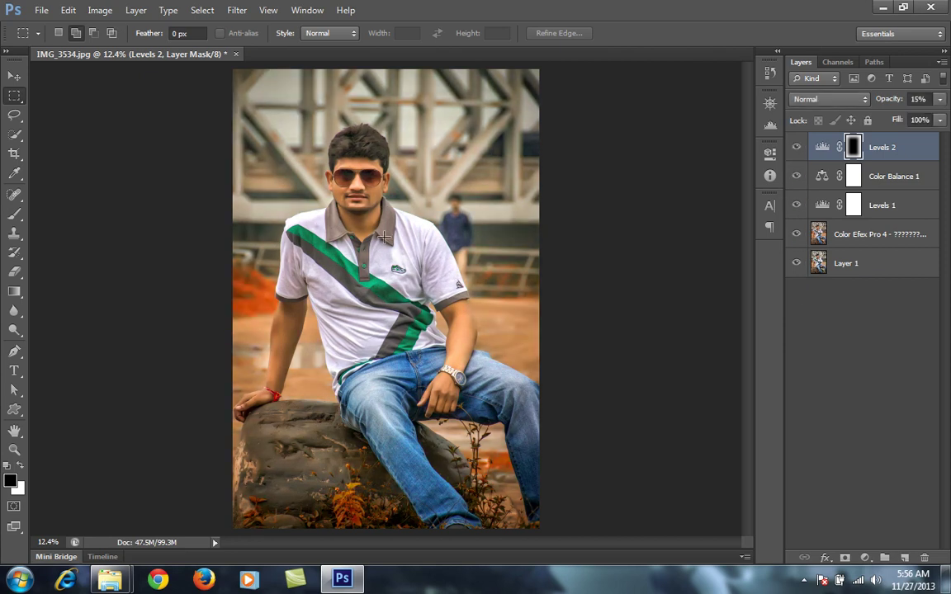